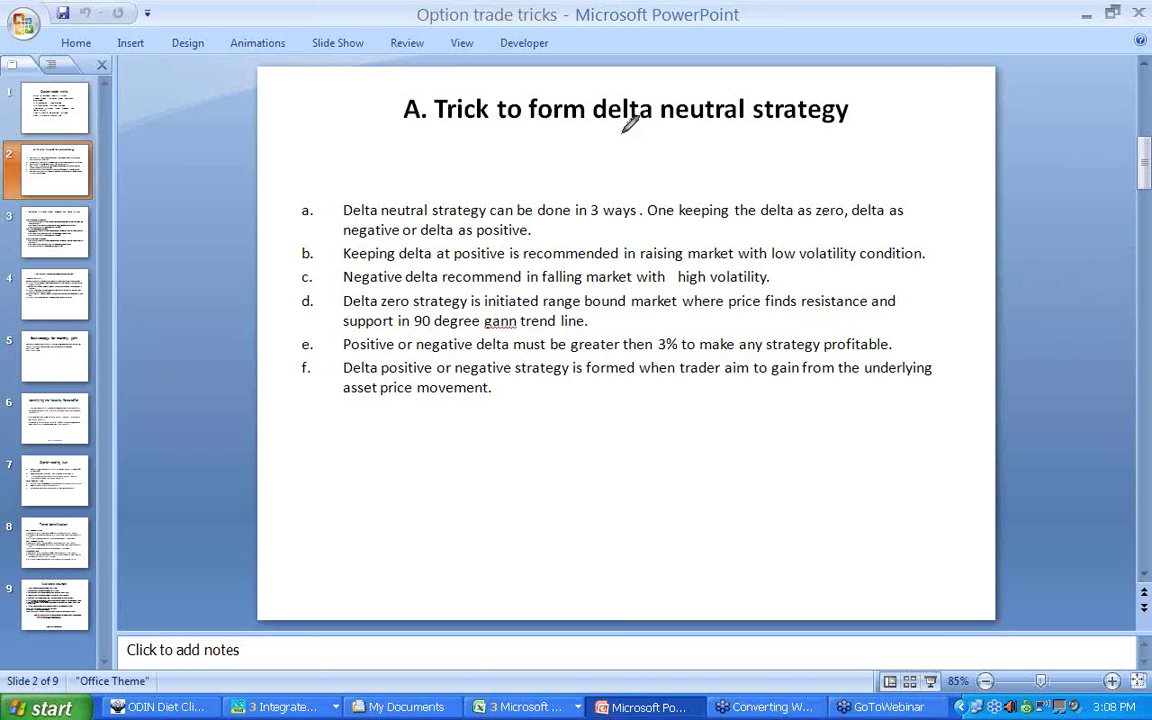
# Step: Underline 'delta neutral', 'delta as zero', 'negative', 'at positive' and 'volatility' in pink, and write <20 beside bullet b
pyautogui.moveTo(617, 133); pyautogui.dragTo(765, 134)
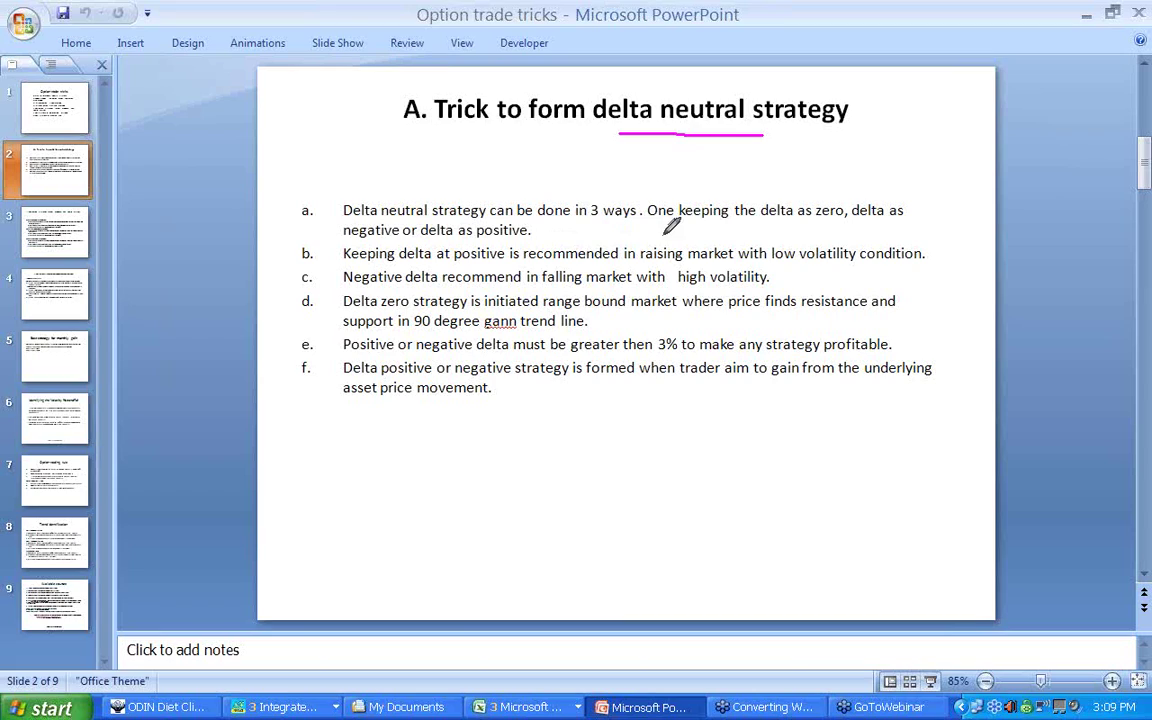
pyautogui.moveTo(762, 224); pyautogui.dragTo(820, 228)
pyautogui.moveTo(345, 239); pyautogui.dragTo(476, 240)
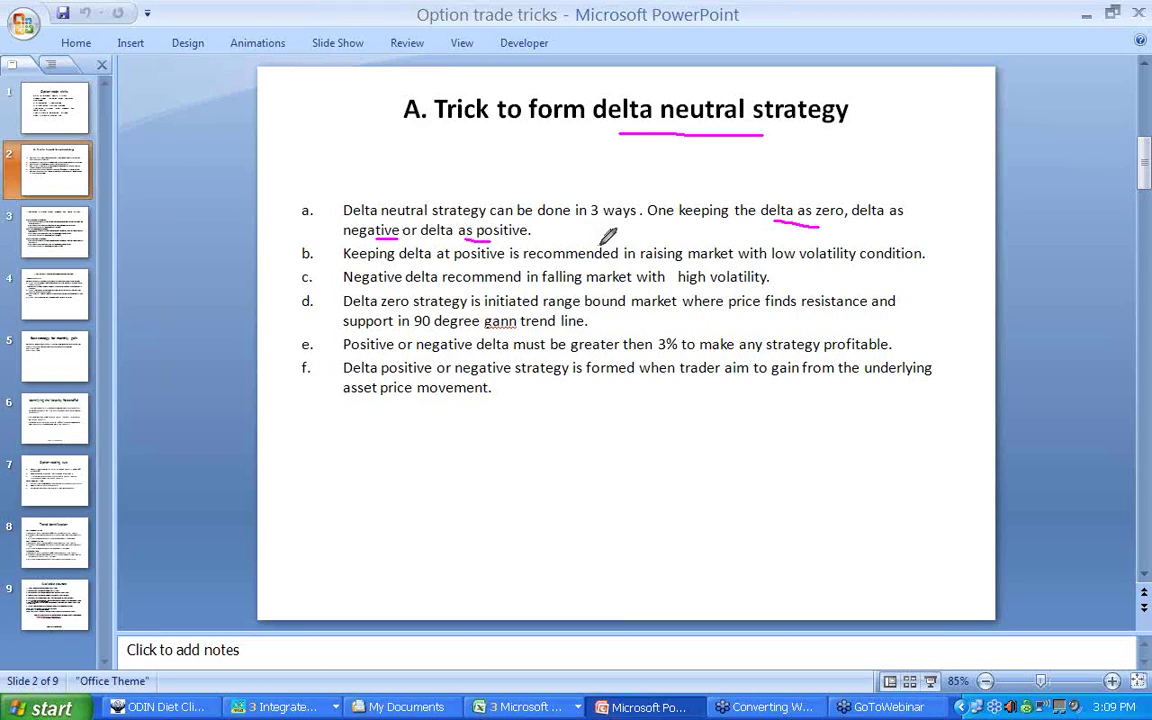
pyautogui.moveTo(424, 265); pyautogui.dragTo(552, 265)
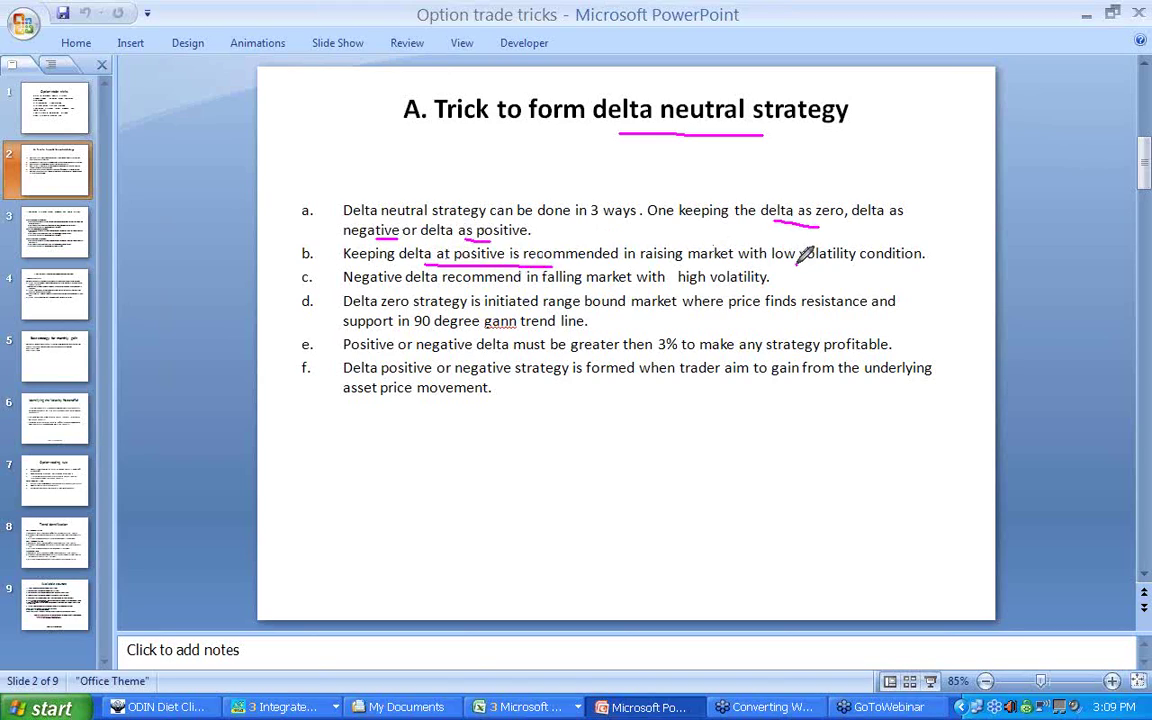
pyautogui.moveTo(798, 263); pyautogui.dragTo(868, 263)
pyautogui.moveTo(946, 248)
pyautogui.mouseDown()
pyautogui.moveTo(955, 287)
pyautogui.moveTo(970, 265)
pyautogui.moveTo(982, 290)
pyautogui.moveTo(996, 276)
pyautogui.moveTo(988, 296)
pyautogui.mouseUp()
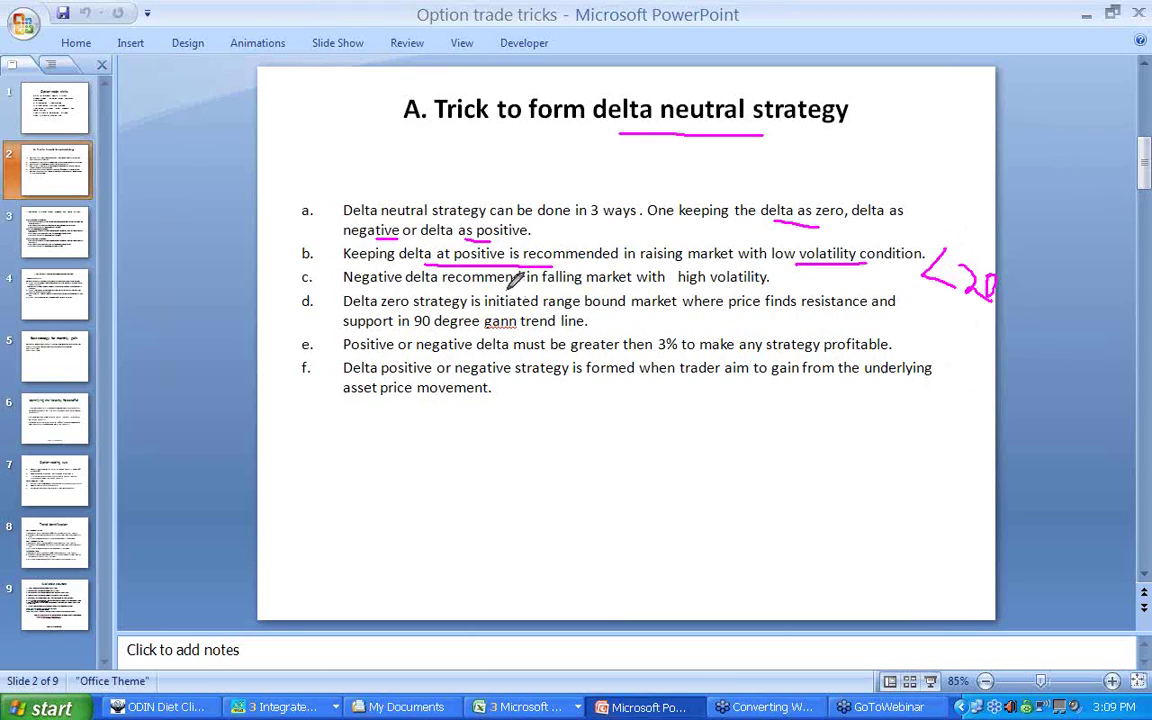
# Step: Underline 'recommend in falling' and 'Positive', add X and tick marks, circle 3%, and begin a 10% note
pyautogui.moveTo(441, 286); pyautogui.dragTo(581, 286)
pyautogui.moveTo(770, 147)
pyautogui.mouseDown()
pyautogui.moveTo(800, 165)
pyautogui.moveTo(798, 148)
pyautogui.mouseUp()
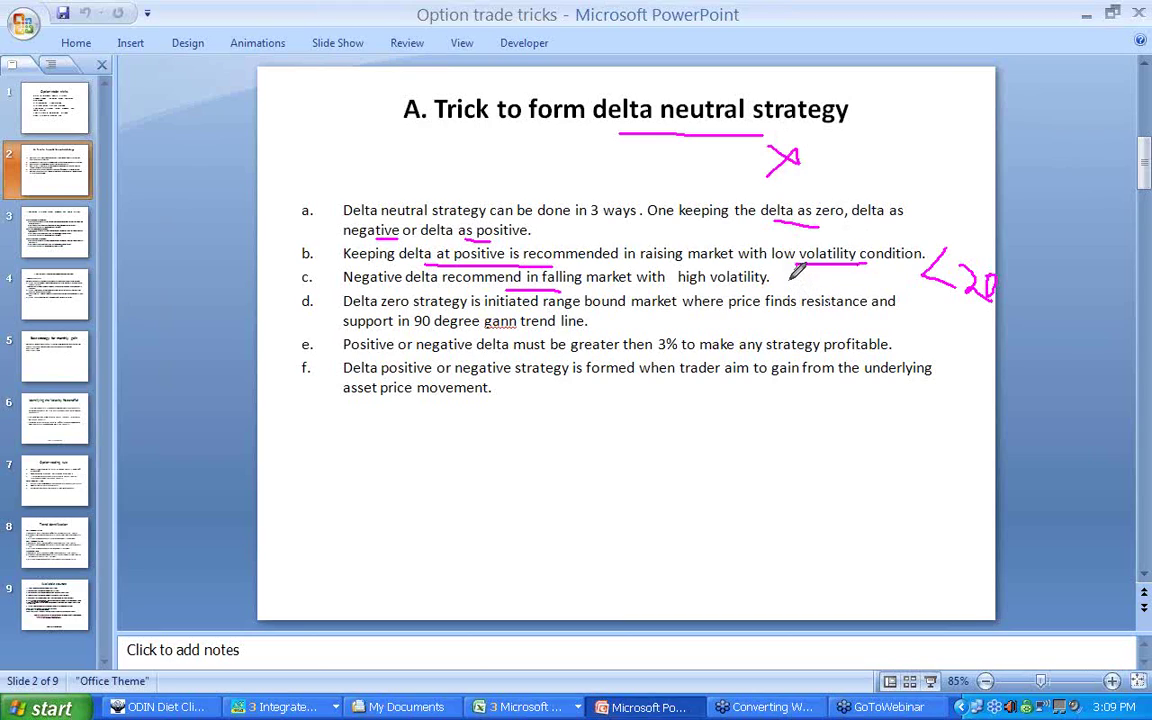
pyautogui.moveTo(794, 272)
pyautogui.mouseDown()
pyautogui.moveTo(826, 276)
pyautogui.moveTo(819, 330)
pyautogui.mouseUp()
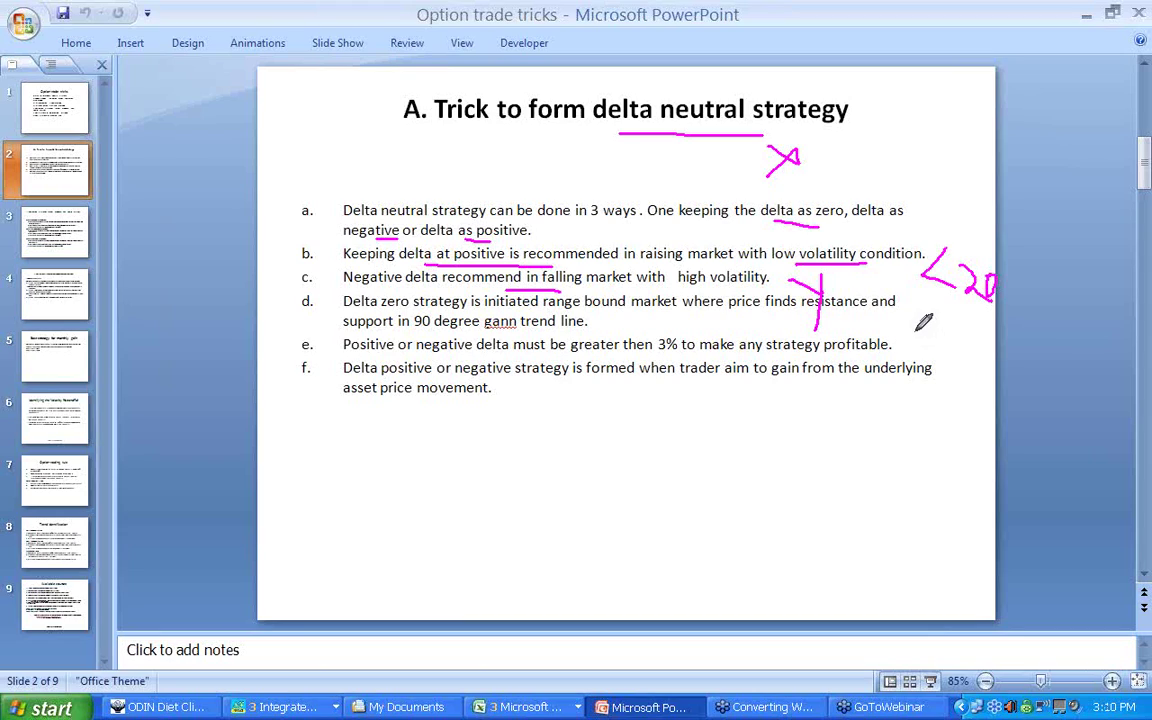
pyautogui.moveTo(344, 352); pyautogui.dragTo(438, 352)
pyautogui.moveTo(678, 356)
pyautogui.mouseDown()
pyautogui.moveTo(663, 320)
pyautogui.moveTo(690, 365)
pyautogui.mouseUp()
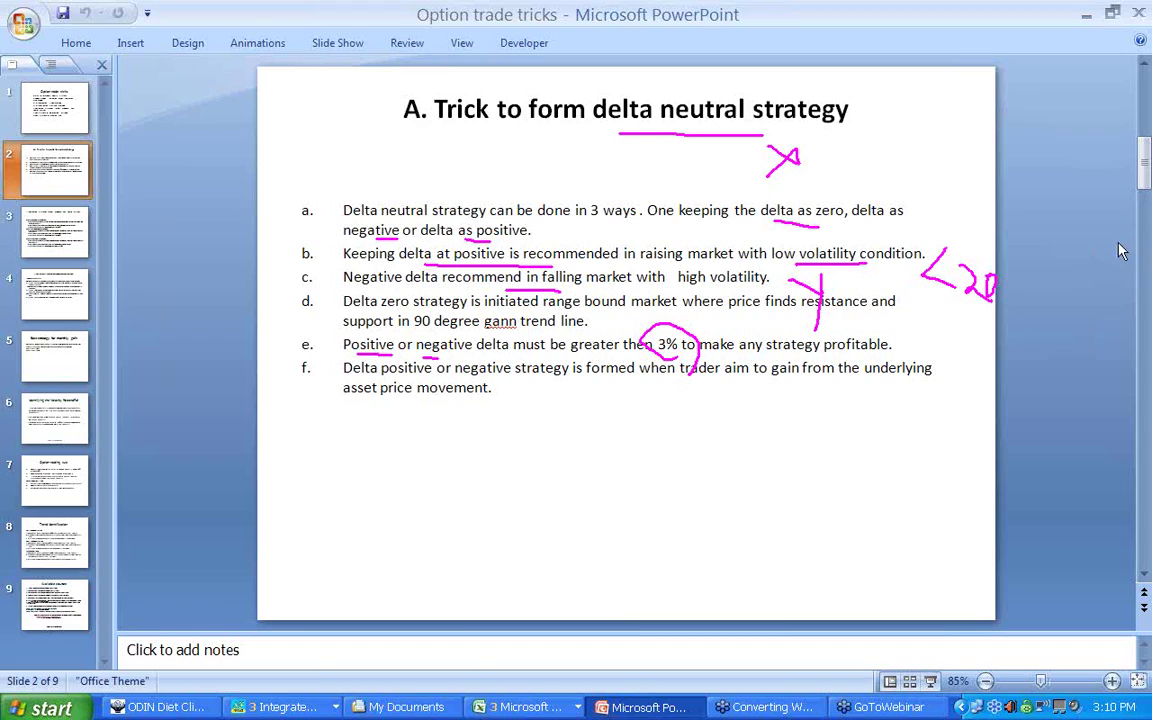
pyautogui.moveTo(589, 404); pyautogui.dragTo(606, 464)
# Step: Finish the handwritten 10% below the bullets and underline it
pyautogui.moveTo(630, 416)
pyautogui.mouseDown()
pyautogui.moveTo(669, 450)
pyautogui.moveTo(667, 465)
pyautogui.mouseUp()
pyautogui.click(664, 435)
pyautogui.click(694, 444)
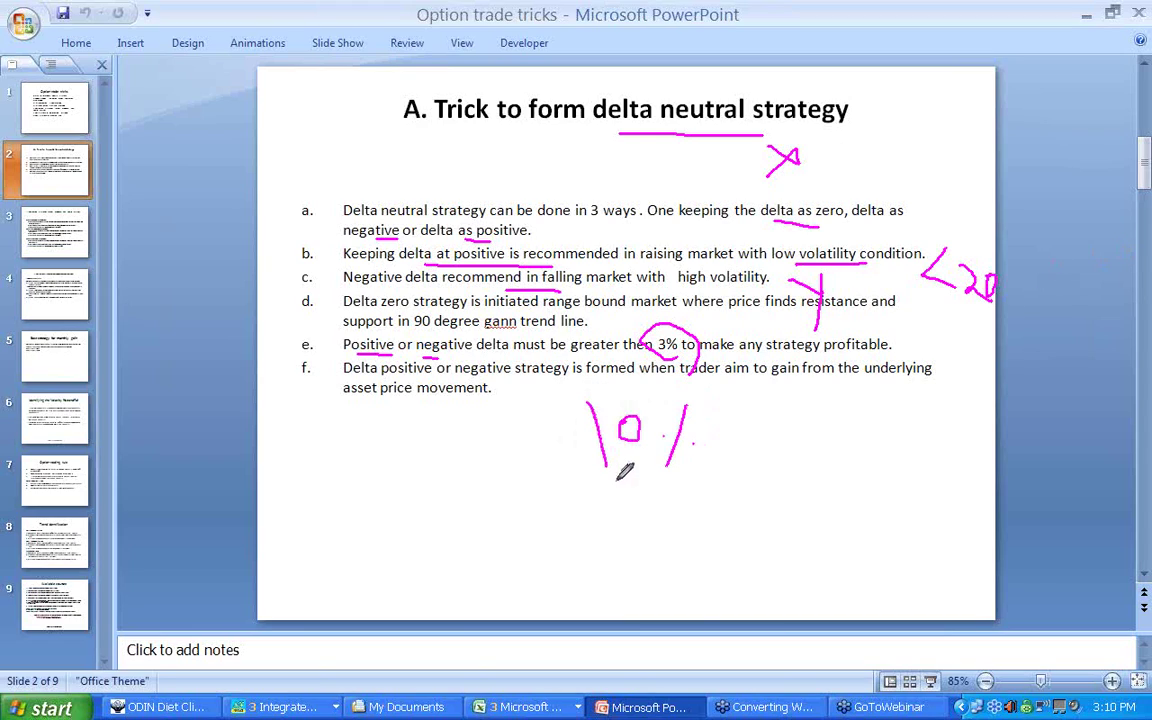
pyautogui.moveTo(598, 485); pyautogui.dragTo(780, 484)
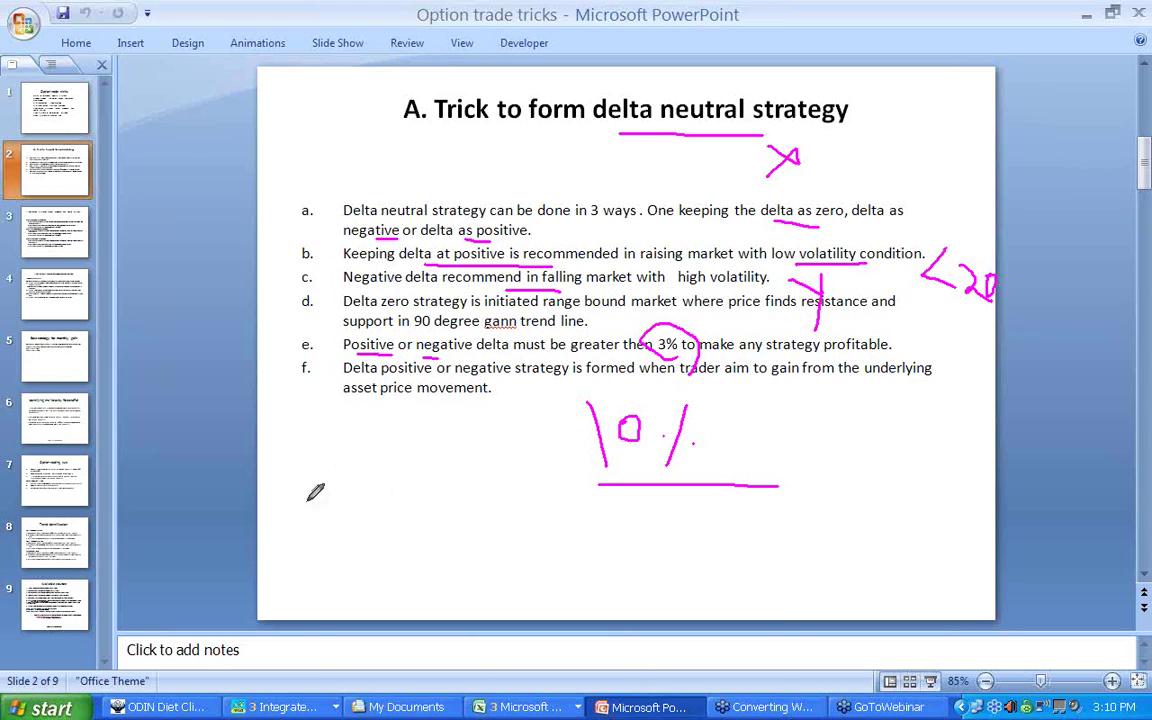
# Step: Handwrite 1% at the left and 7700 between 1% and 10%
pyautogui.moveTo(303, 455)
pyautogui.mouseDown()
pyautogui.moveTo(307, 490)
pyautogui.moveTo(300, 432)
pyautogui.moveTo(309, 478)
pyautogui.moveTo(328, 490)
pyautogui.mouseUp()
pyautogui.moveTo(364, 438); pyautogui.dragTo(341, 502)
pyautogui.click(331, 457)
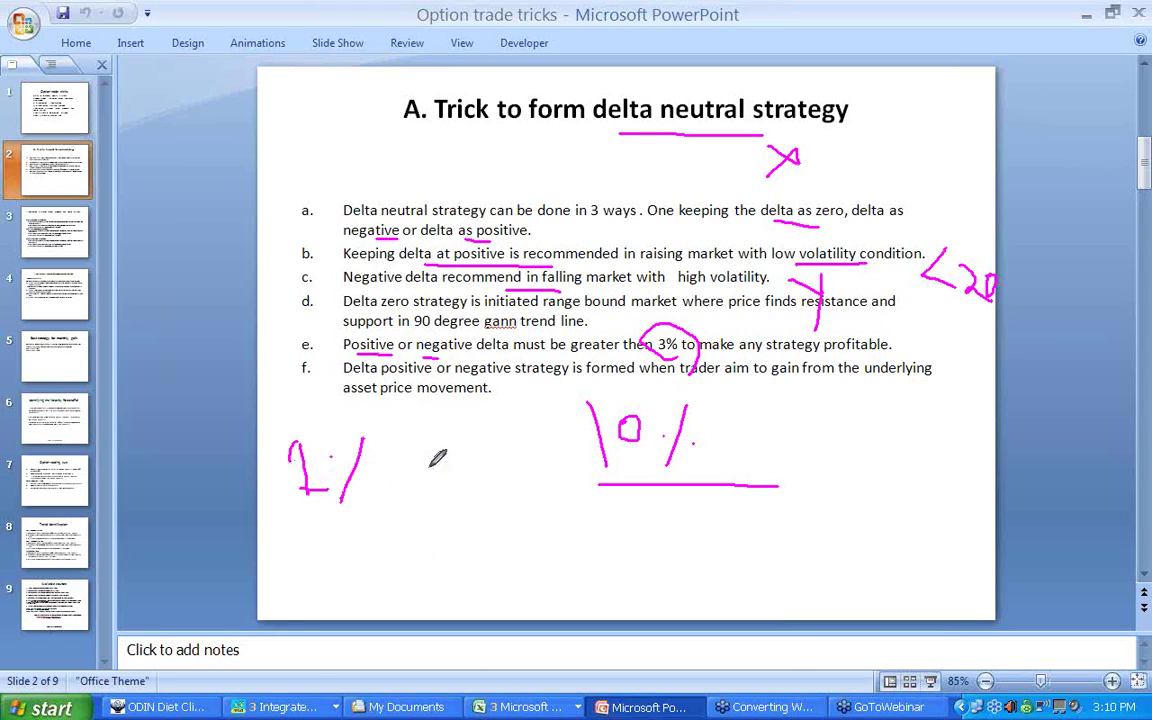
pyautogui.click(373, 483)
pyautogui.moveTo(425, 458)
pyautogui.mouseDown()
pyautogui.moveTo(450, 484)
pyautogui.moveTo(485, 460)
pyautogui.moveTo(510, 458)
pyautogui.moveTo(505, 486)
pyautogui.moveTo(572, 470)
pyautogui.mouseUp()
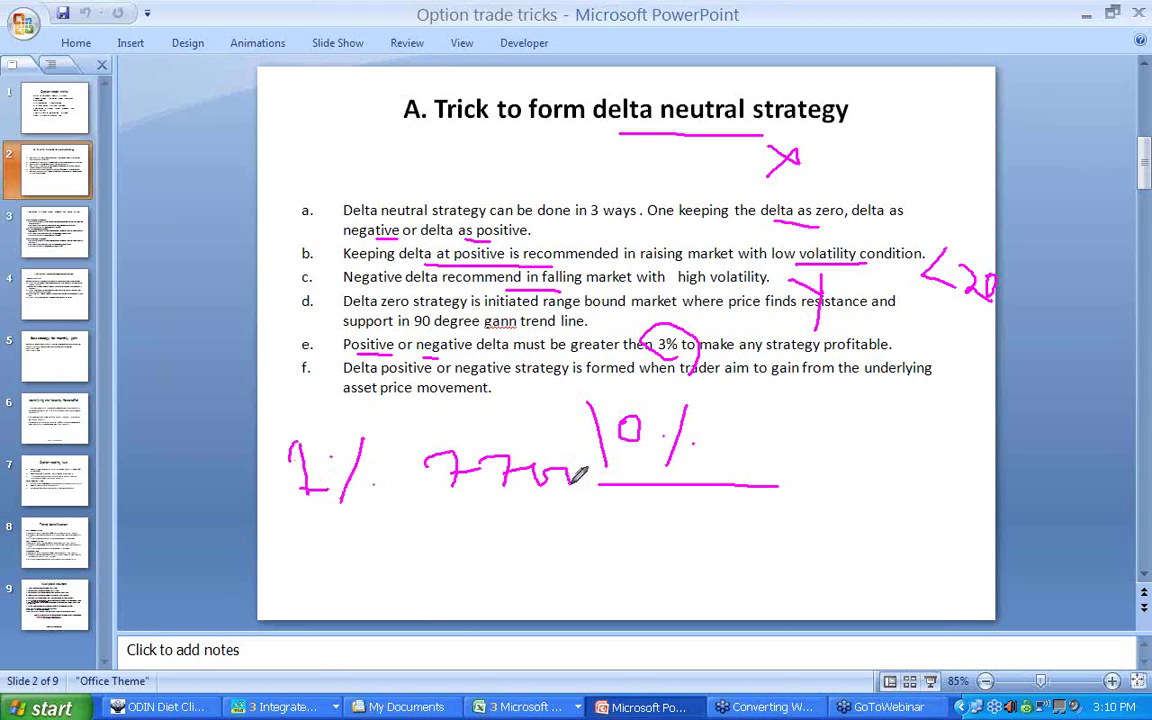
# Step: Write 0.5 right of 10%, draw an arrow up at 1%, and write 5% below 0.5
pyautogui.moveTo(826, 456)
pyautogui.mouseDown()
pyautogui.moveTo(878, 481)
pyautogui.moveTo(920, 452)
pyautogui.mouseUp()
pyautogui.click(841, 456)
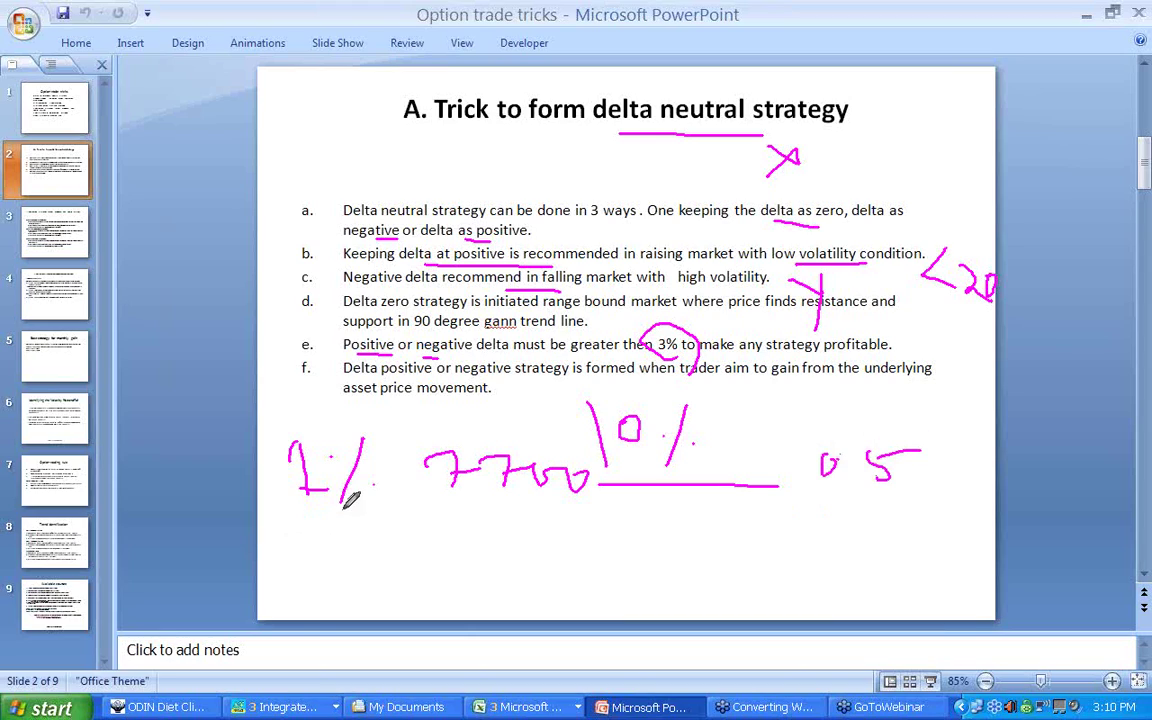
pyautogui.moveTo(312, 543)
pyautogui.mouseDown()
pyautogui.moveTo(324, 515)
pyautogui.moveTo(340, 521)
pyautogui.mouseUp()
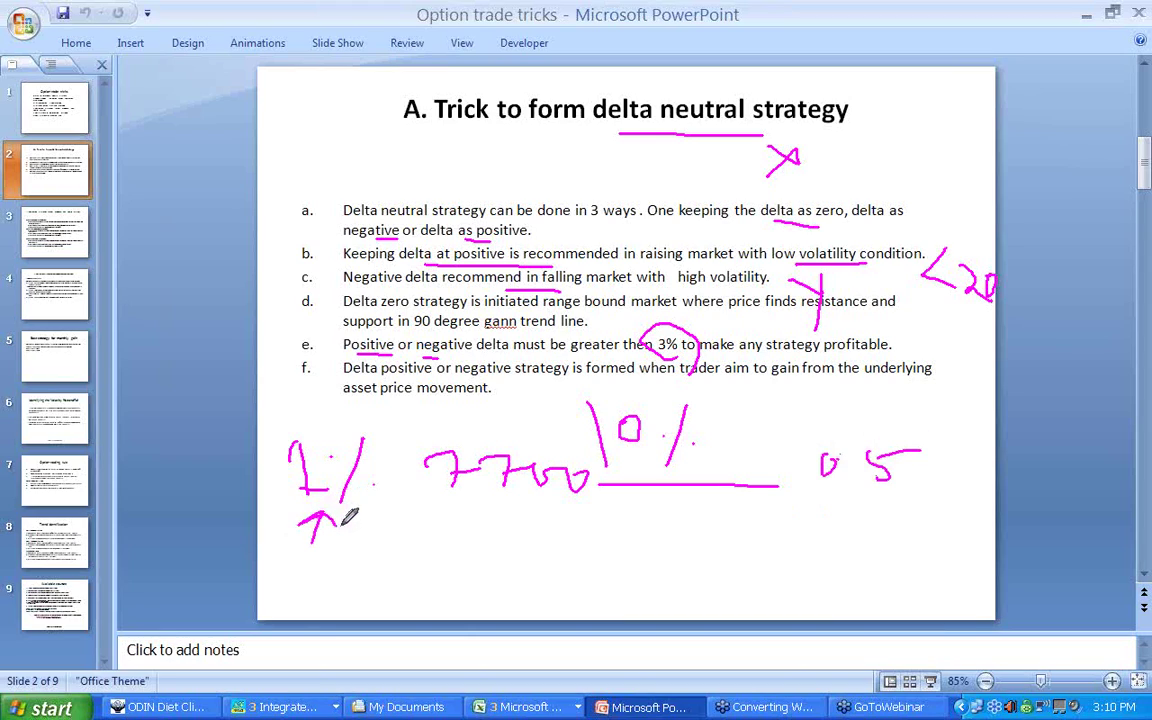
pyautogui.click(839, 463)
pyautogui.moveTo(858, 528)
pyautogui.mouseDown()
pyautogui.moveTo(862, 552)
pyautogui.moveTo(884, 520)
pyautogui.mouseUp()
pyautogui.moveTo(936, 518)
pyautogui.mouseDown()
pyautogui.moveTo(934, 566)
pyautogui.moveTo(936, 517)
pyautogui.mouseUp()
pyautogui.click(980, 550)
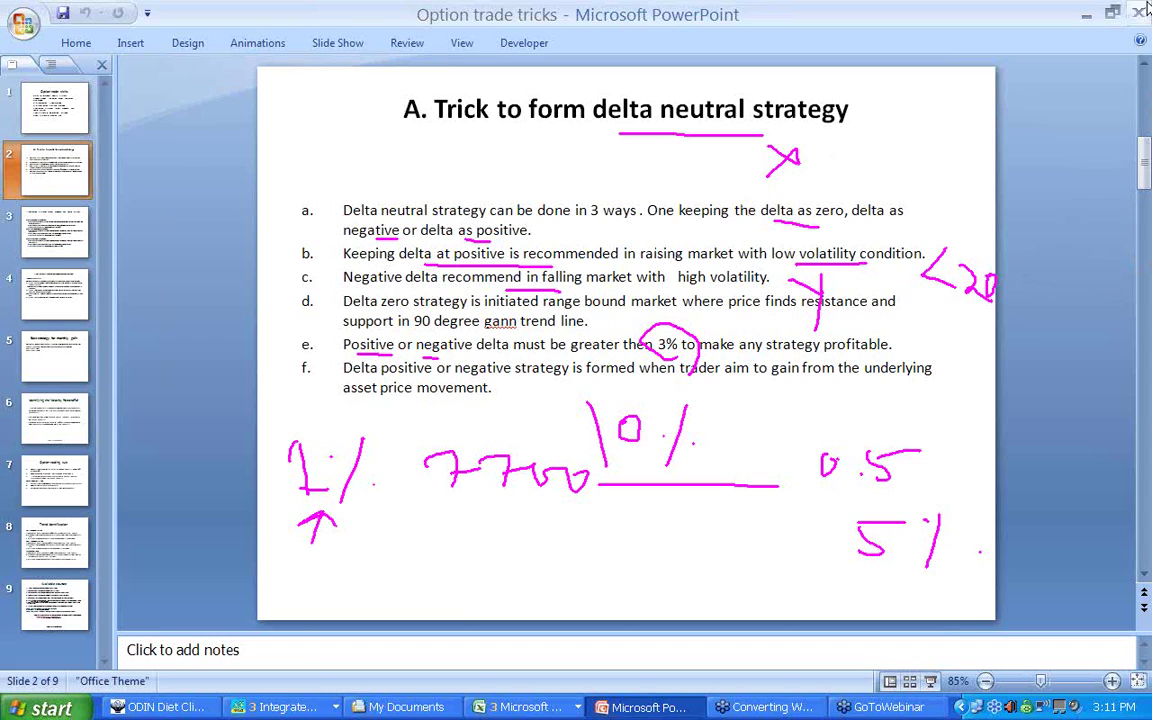
# Step: Bring the Option Strategy Software windows forward from the '3 Integrated Tool' taskbar group in place of the slide
pyautogui.click(290, 707)
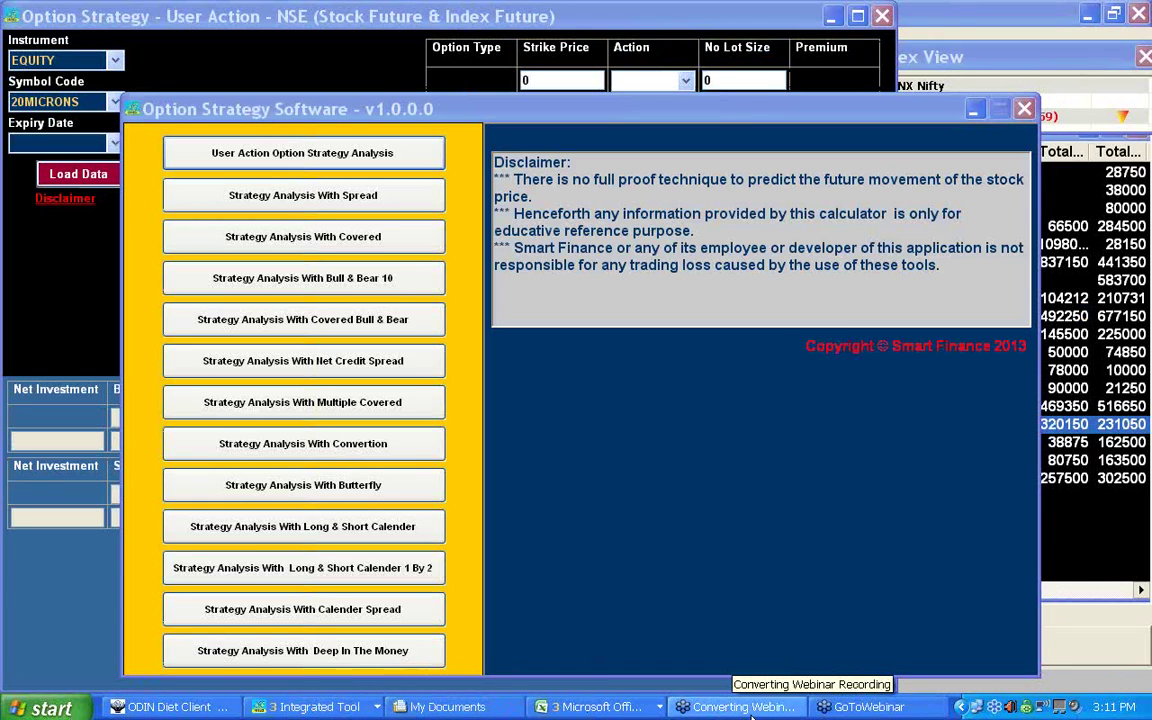
pyautogui.click(300, 708)
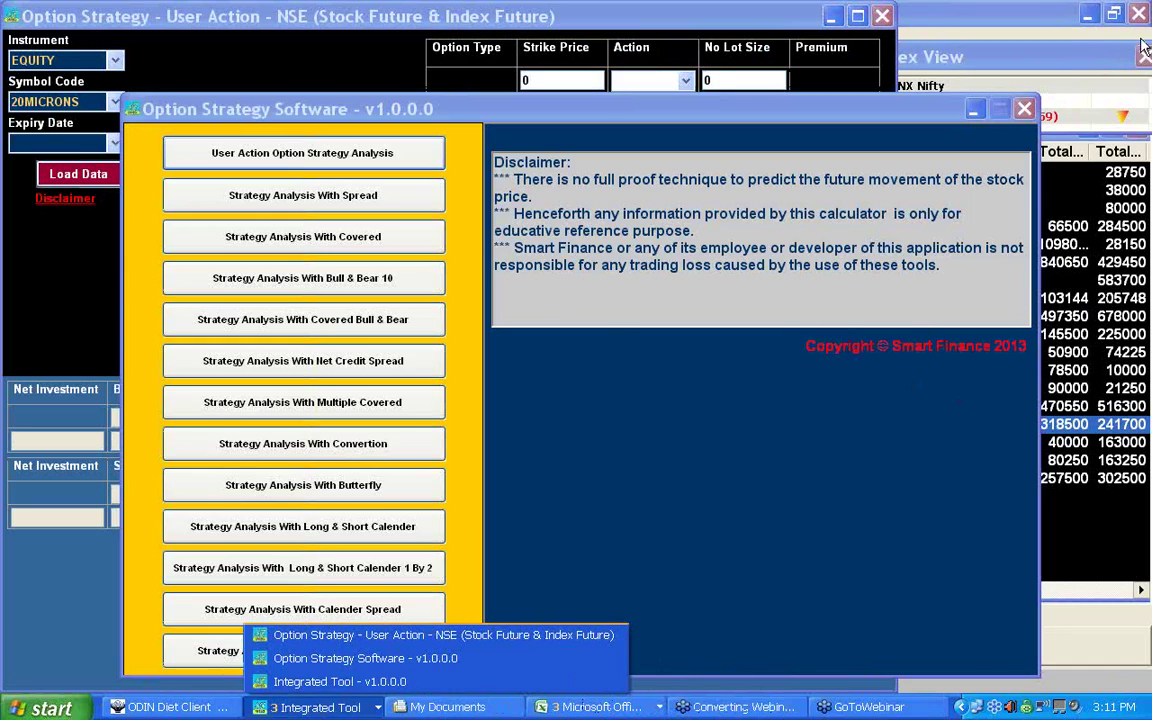
pyautogui.click(1024, 36)
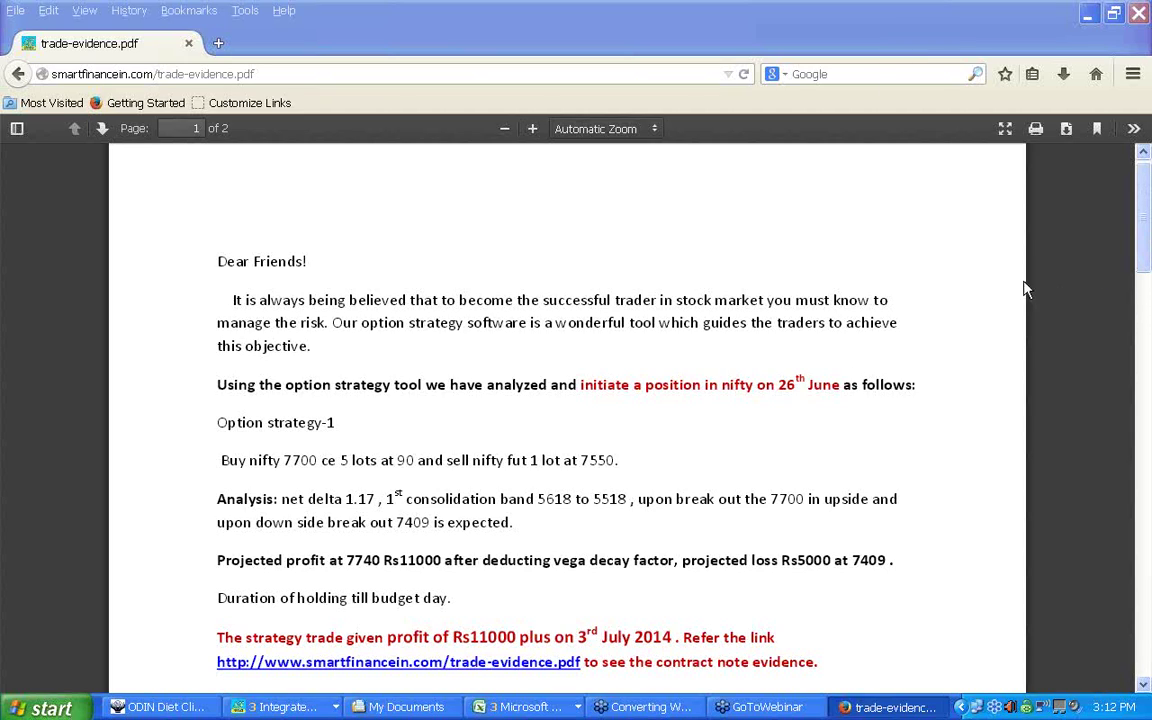
# Step: Underline 26th June and '7700 ce 5 lots', circle the sell-fut leg and net delta 1.17, and mark 5618 and 5518
pyautogui.moveTo(768, 395); pyautogui.dragTo(828, 397)
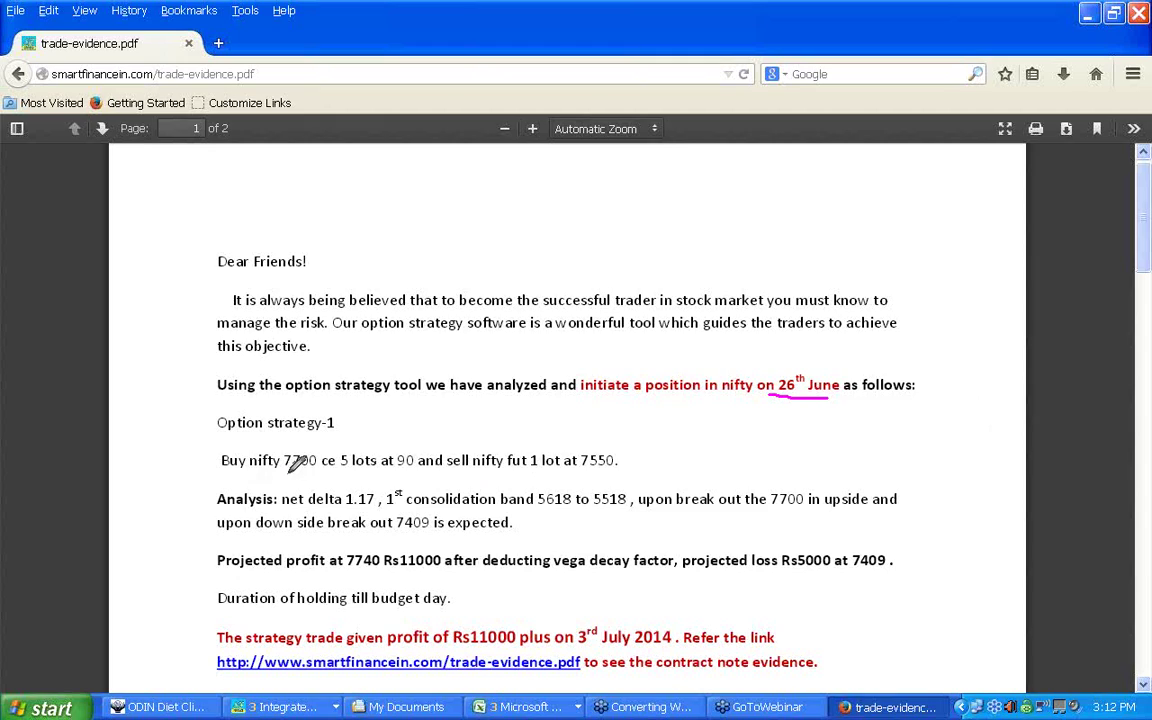
pyautogui.moveTo(286, 470)
pyautogui.mouseDown()
pyautogui.moveTo(373, 469)
pyautogui.moveTo(423, 428)
pyautogui.mouseUp()
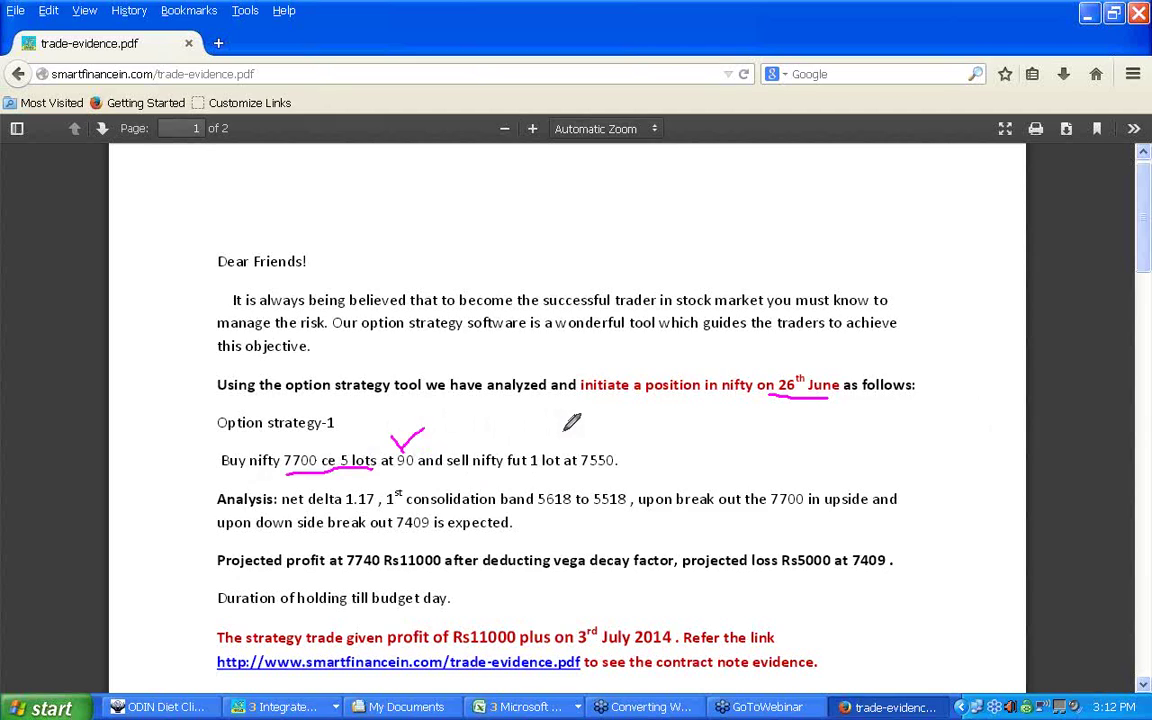
pyautogui.moveTo(484, 476)
pyautogui.mouseDown()
pyautogui.moveTo(598, 470)
pyautogui.moveTo(612, 442)
pyautogui.moveTo(474, 448)
pyautogui.moveTo(491, 484)
pyautogui.mouseUp()
pyautogui.moveTo(383, 510)
pyautogui.mouseDown()
pyautogui.moveTo(338, 488)
pyautogui.moveTo(385, 497)
pyautogui.mouseUp()
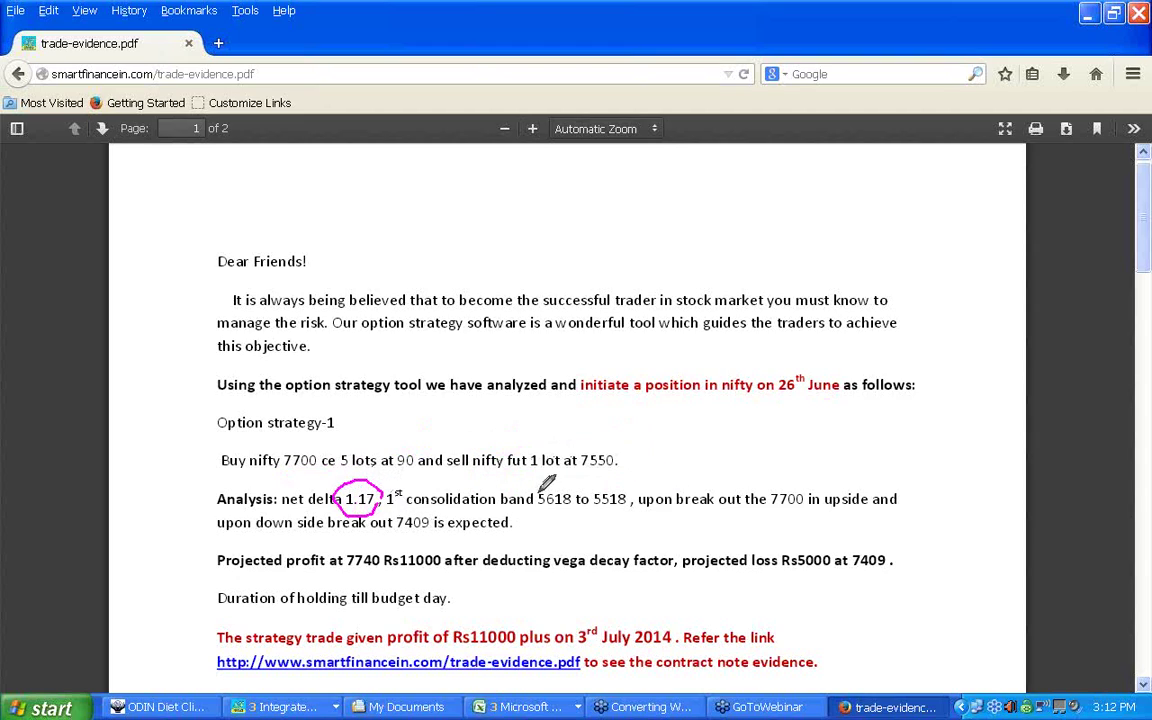
pyautogui.moveTo(537, 490); pyautogui.dragTo(544, 507)
pyautogui.moveTo(584, 492); pyautogui.dragTo(605, 503)
# Step: Underline 7700 in the breakout text and circle Rs11000 and Rs5000
pyautogui.moveTo(772, 511); pyautogui.dragTo(810, 507)
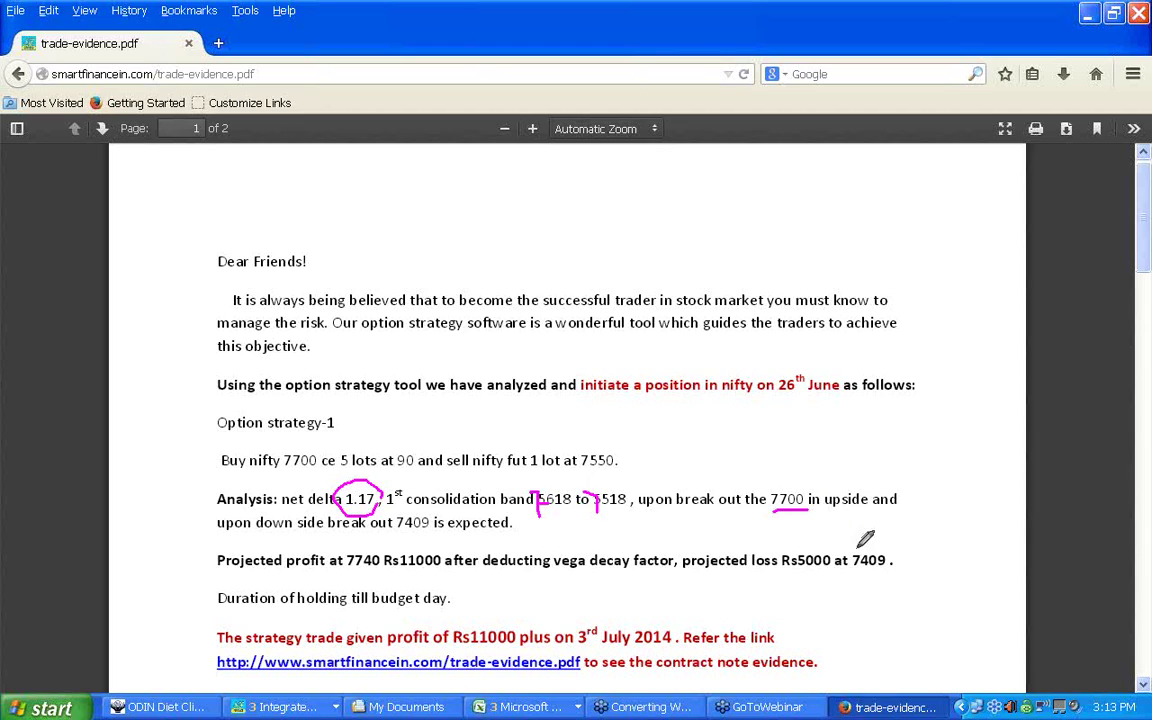
pyautogui.moveTo(438, 569)
pyautogui.mouseDown()
pyautogui.moveTo(412, 575)
pyautogui.moveTo(388, 556)
pyautogui.moveTo(440, 541)
pyautogui.moveTo(456, 565)
pyautogui.mouseUp()
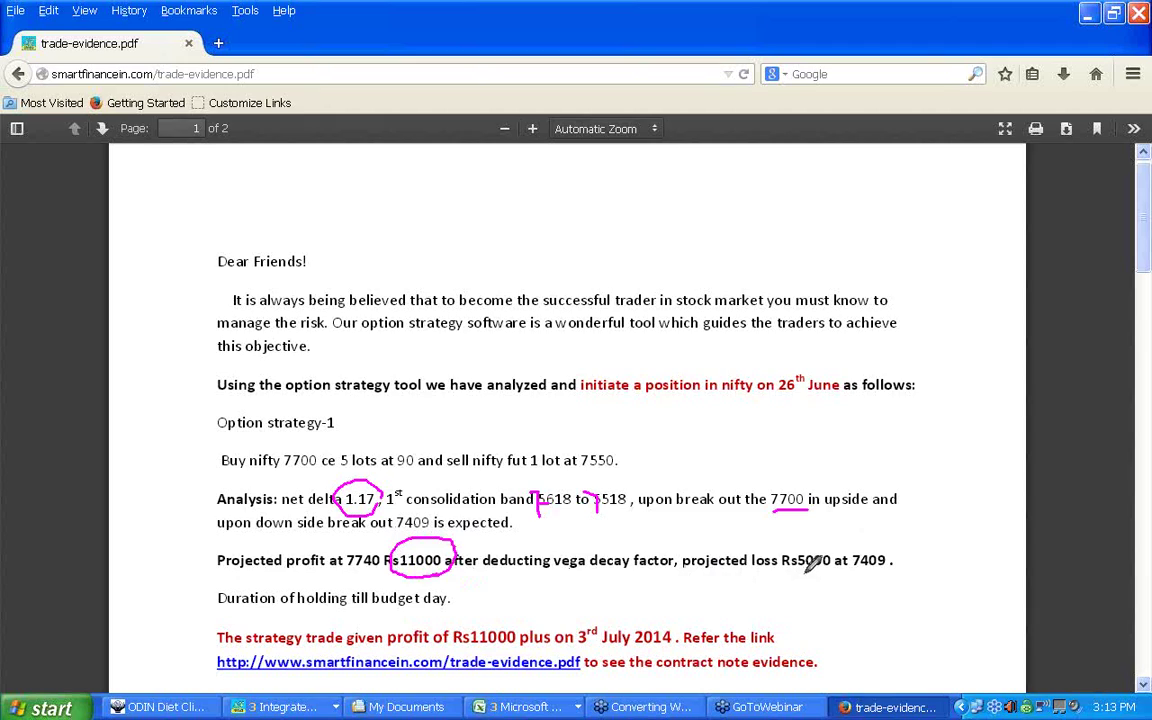
pyautogui.moveTo(806, 571)
pyautogui.mouseDown()
pyautogui.moveTo(795, 582)
pyautogui.moveTo(820, 540)
pyautogui.moveTo(831, 577)
pyautogui.mouseUp()
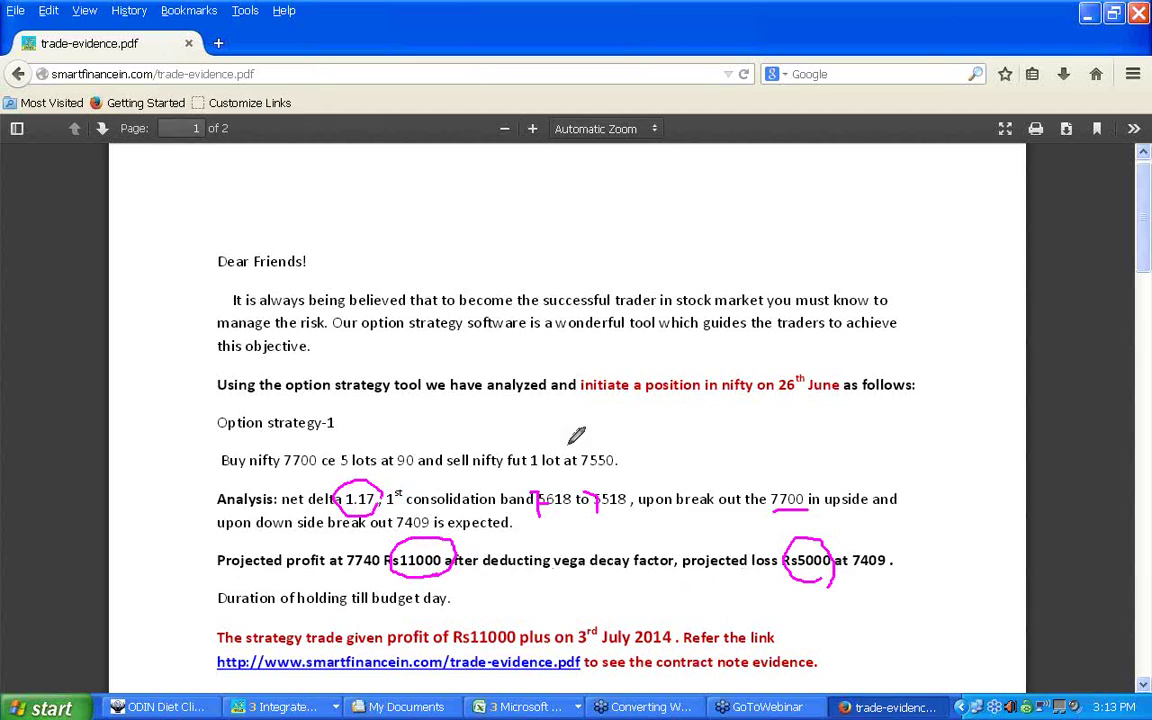
# Step: Handwrite 1.17, 11.7%, 3 and 10 above 'Dear Friends!'
pyautogui.moveTo(617, 197); pyautogui.dragTo(613, 243)
pyautogui.click(654, 220)
pyautogui.moveTo(686, 188)
pyautogui.mouseDown()
pyautogui.moveTo(686, 230)
pyautogui.moveTo(743, 232)
pyautogui.moveTo(773, 217)
pyautogui.mouseUp()
pyautogui.moveTo(882, 195)
pyautogui.mouseDown()
pyautogui.moveTo(886, 236)
pyautogui.moveTo(906, 202)
pyautogui.moveTo(911, 236)
pyautogui.mouseUp()
pyautogui.click(945, 213)
pyautogui.moveTo(950, 198)
pyautogui.mouseDown()
pyautogui.moveTo(985, 240)
pyautogui.moveTo(1002, 210)
pyautogui.moveTo(1018, 255)
pyautogui.mouseUp()
pyautogui.click(798, 241)
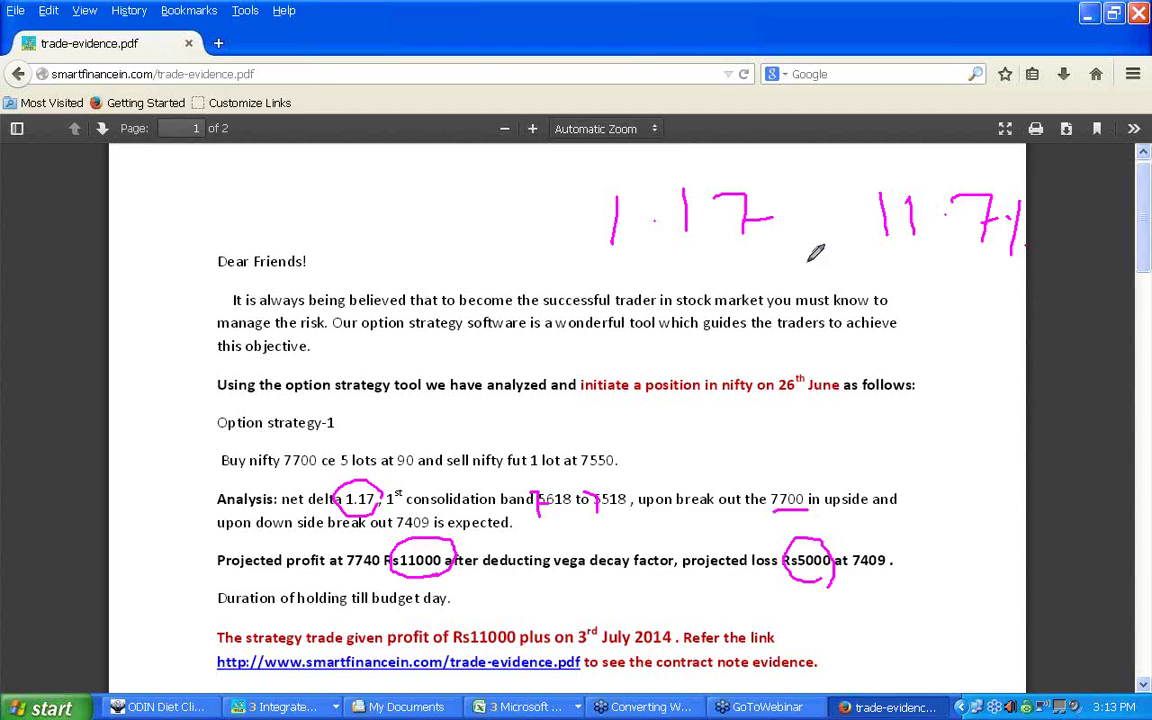
pyautogui.moveTo(808, 256); pyautogui.dragTo(810, 282)
pyautogui.moveTo(912, 268)
pyautogui.mouseDown()
pyautogui.moveTo(916, 293)
pyautogui.moveTo(937, 266)
pyautogui.mouseUp()
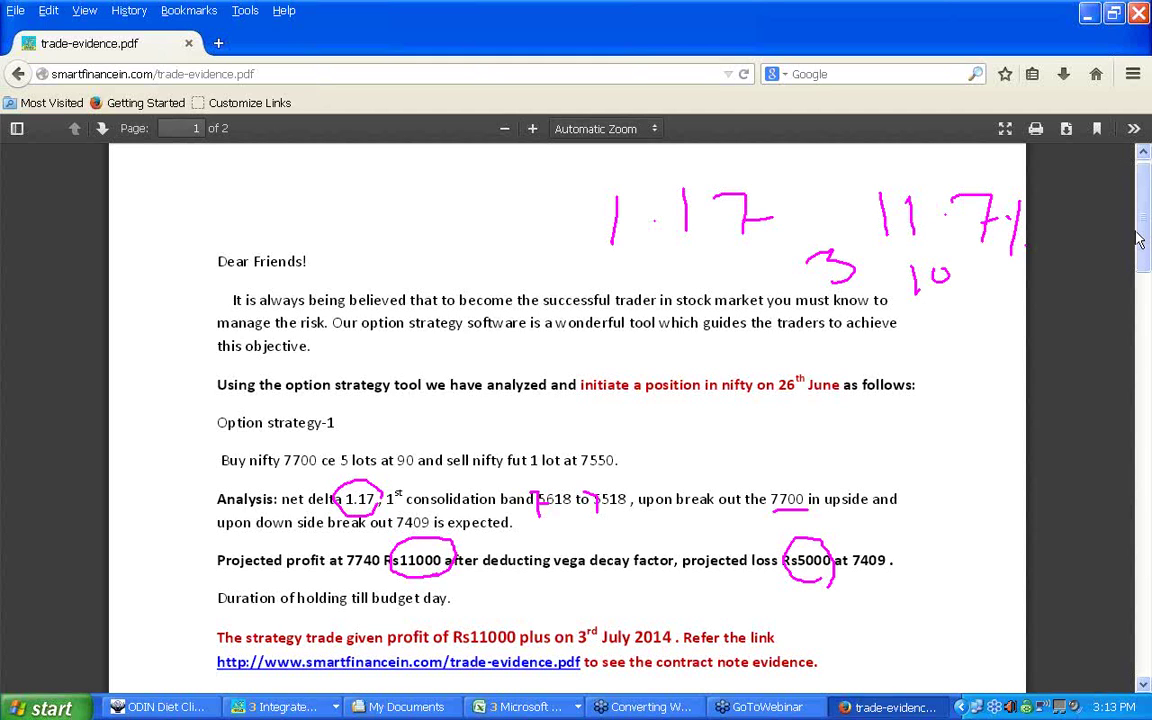
# Step: On page 2, mark the trade initiation rows and tick the call option trades
pyautogui.scroll(-5, 733, 389)
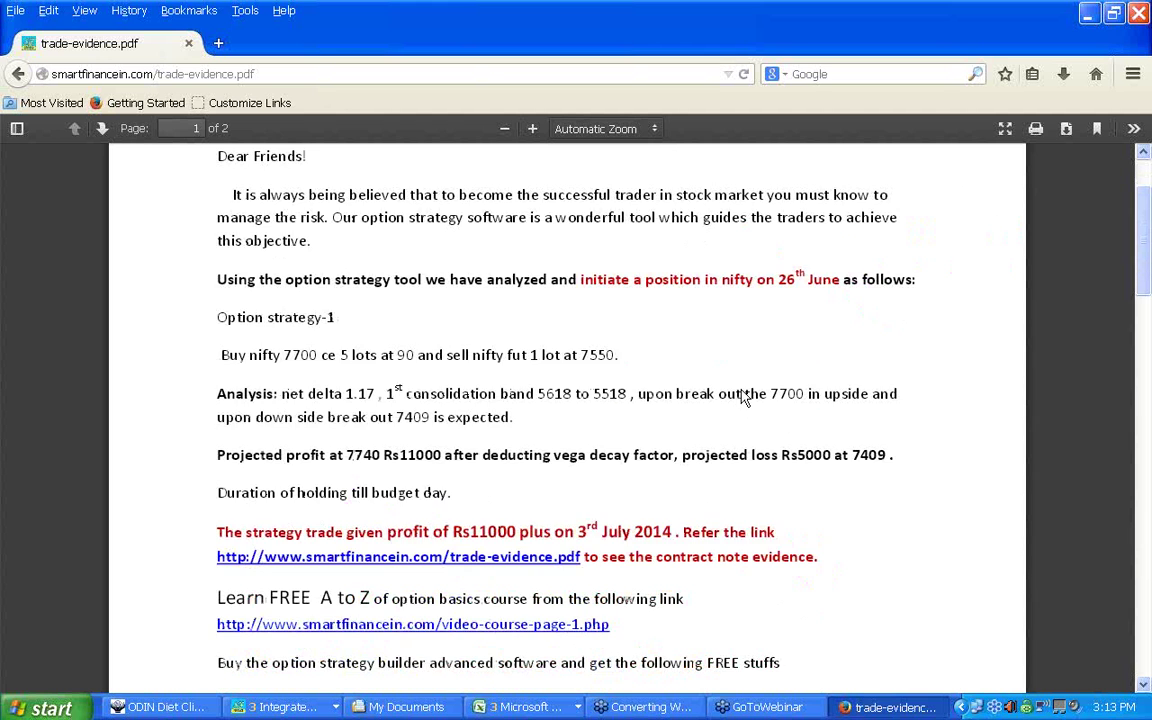
pyautogui.scroll(-8, 733, 389)
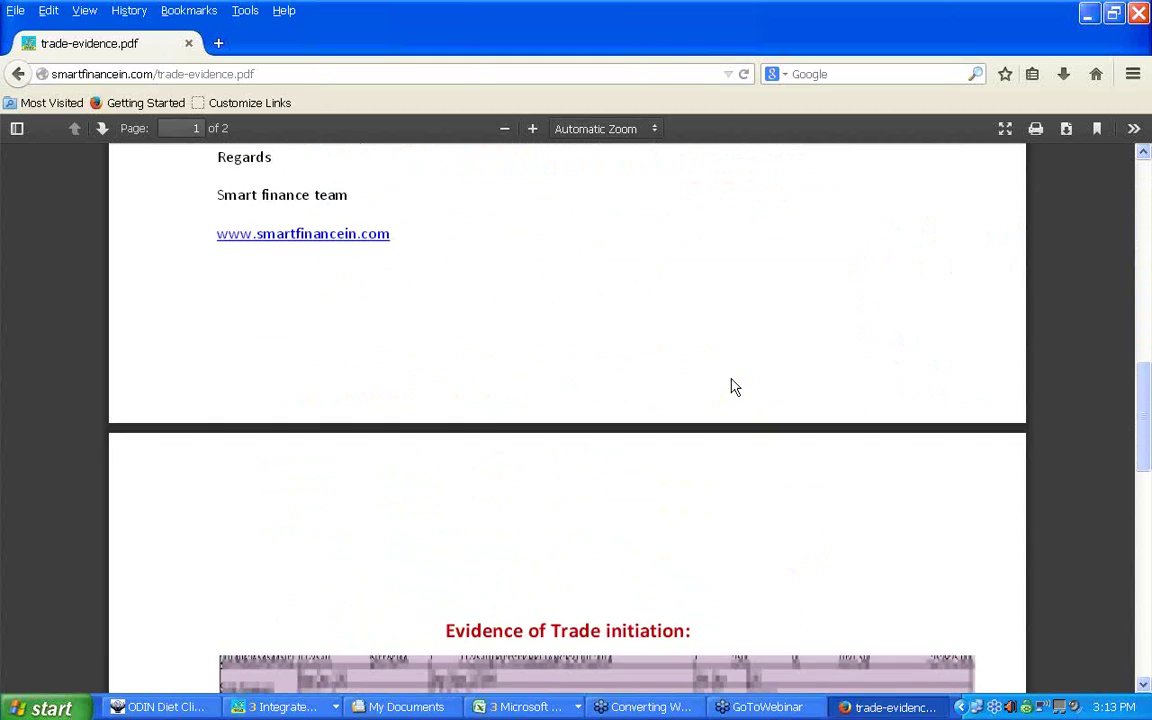
pyautogui.scroll(-1, 731, 388)
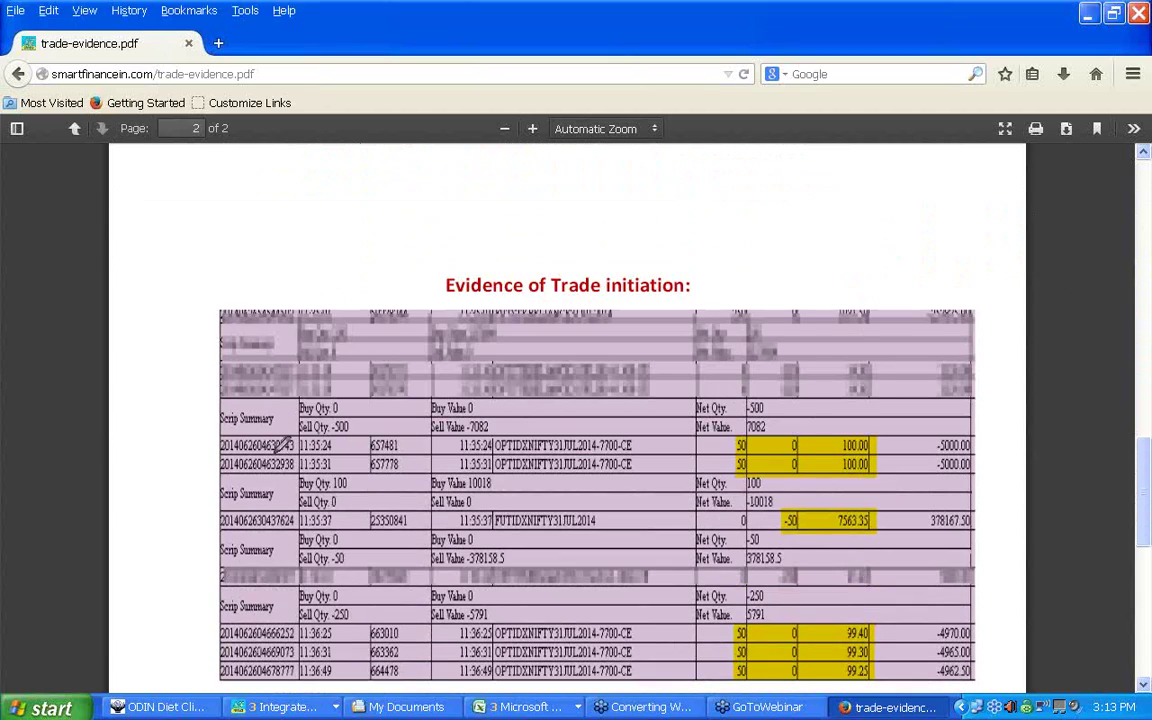
pyautogui.moveTo(221, 457); pyautogui.dragTo(247, 457)
pyautogui.moveTo(339, 441); pyautogui.dragTo(339, 474)
pyautogui.moveTo(652, 441); pyautogui.dragTo(652, 475)
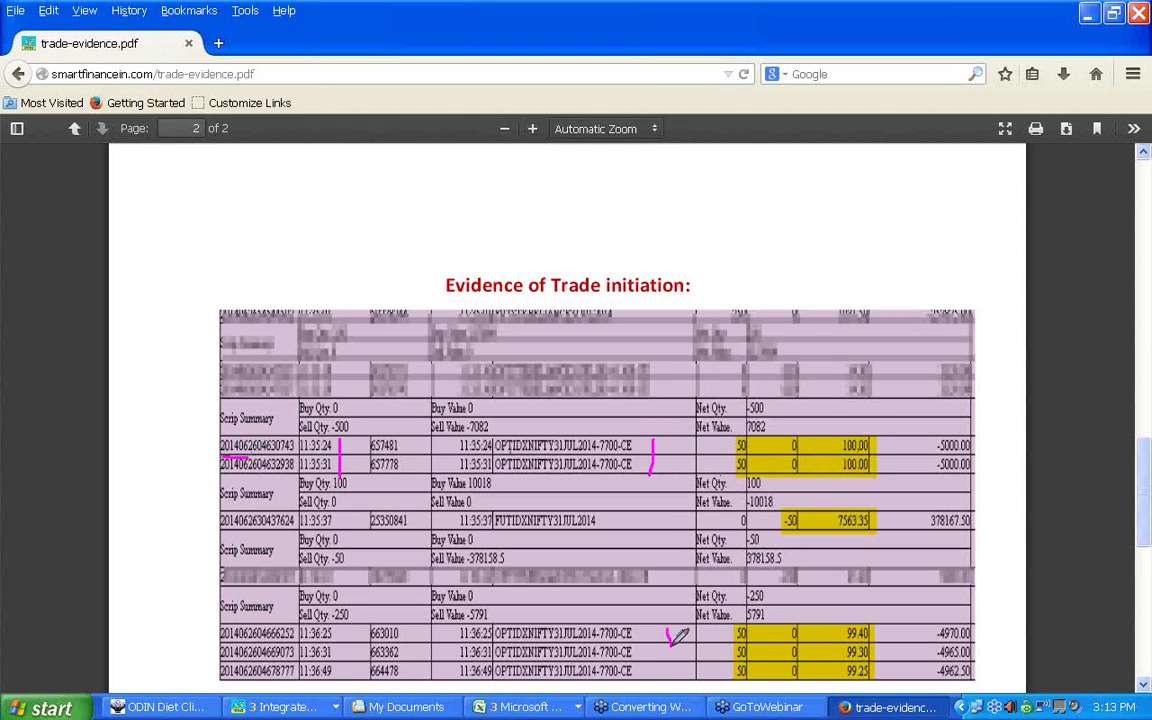
pyautogui.moveTo(667, 630); pyautogui.dragTo(674, 672)
# Step: Circle the 187.65 sell price and write 11000 beside 'Evidence of profit booking'
pyautogui.scroll(-5, 592, 459)
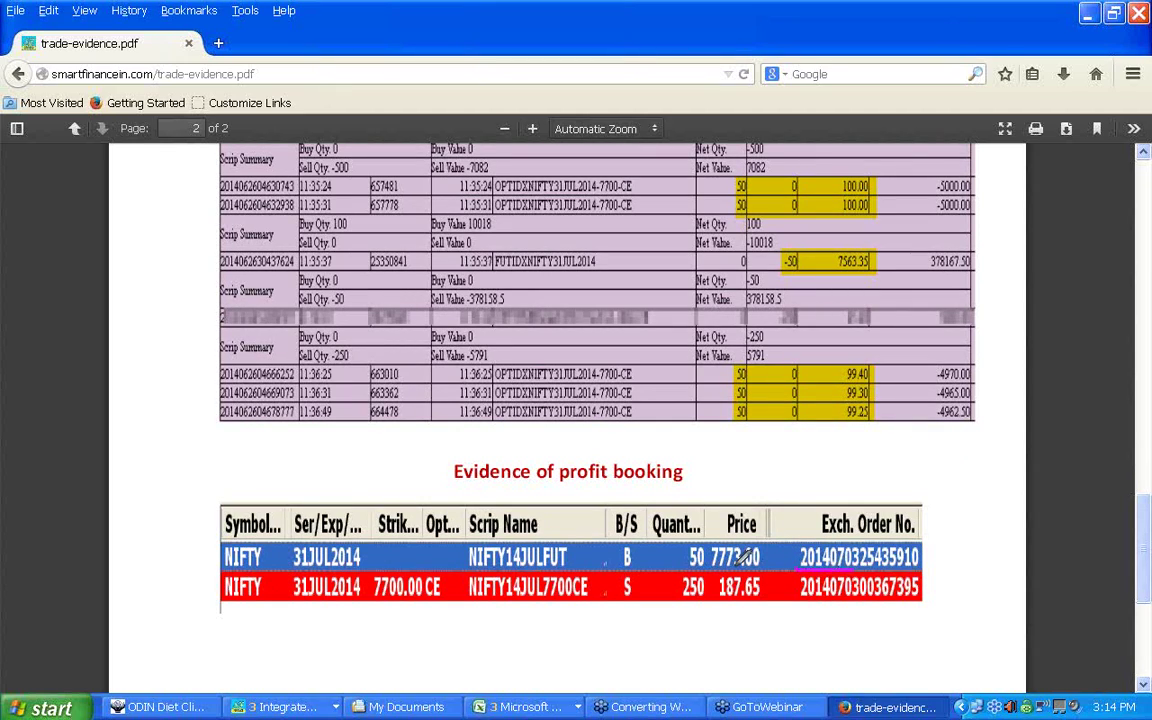
pyautogui.moveTo(718, 600)
pyautogui.mouseDown()
pyautogui.moveTo(783, 568)
pyautogui.moveTo(722, 577)
pyautogui.mouseUp()
pyautogui.moveTo(358, 445)
pyautogui.mouseDown()
pyautogui.moveTo(363, 473)
pyautogui.moveTo(400, 452)
pyautogui.moveTo(446, 452)
pyautogui.moveTo(455, 475)
pyautogui.mouseUp()
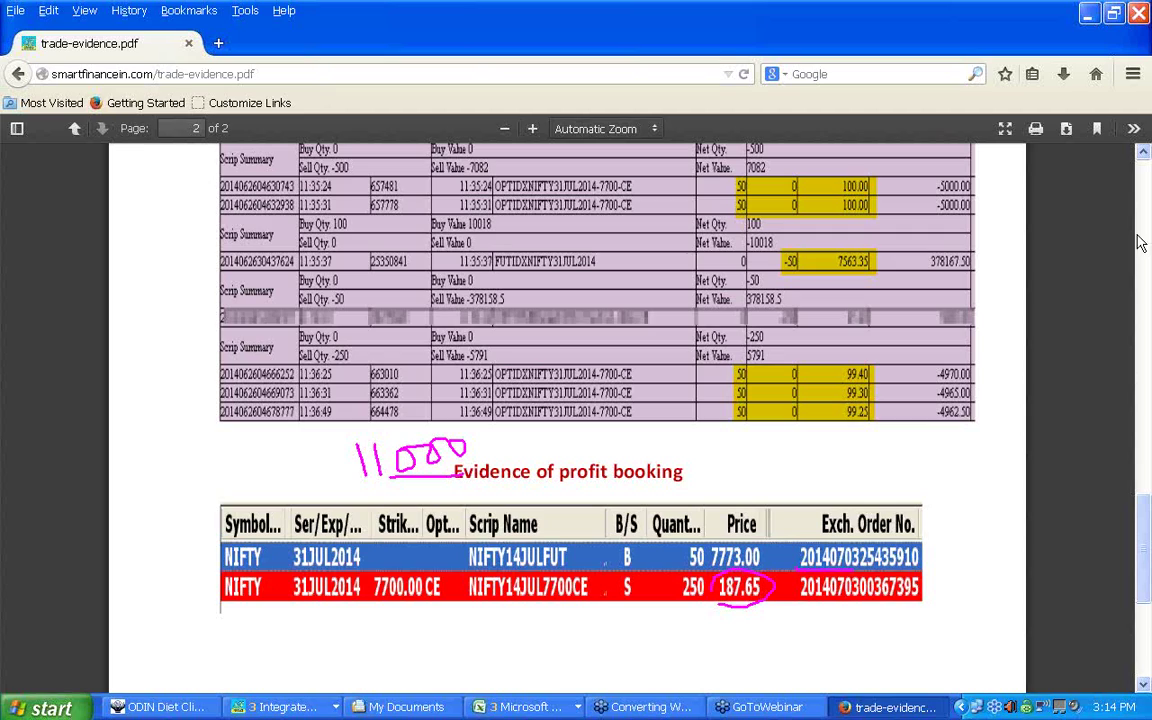
# Step: Close the trade-evidence PDF and switch to the Option Strategy - User Action window
pyautogui.click(1140, 13)
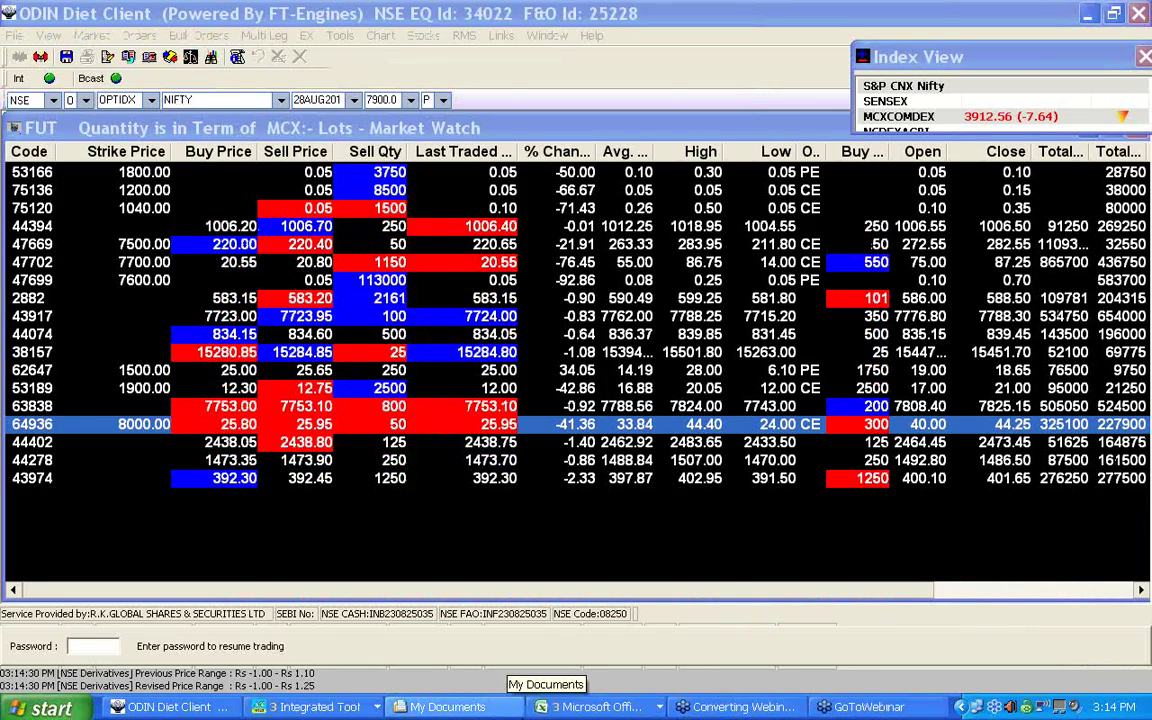
pyautogui.click(703, 708)
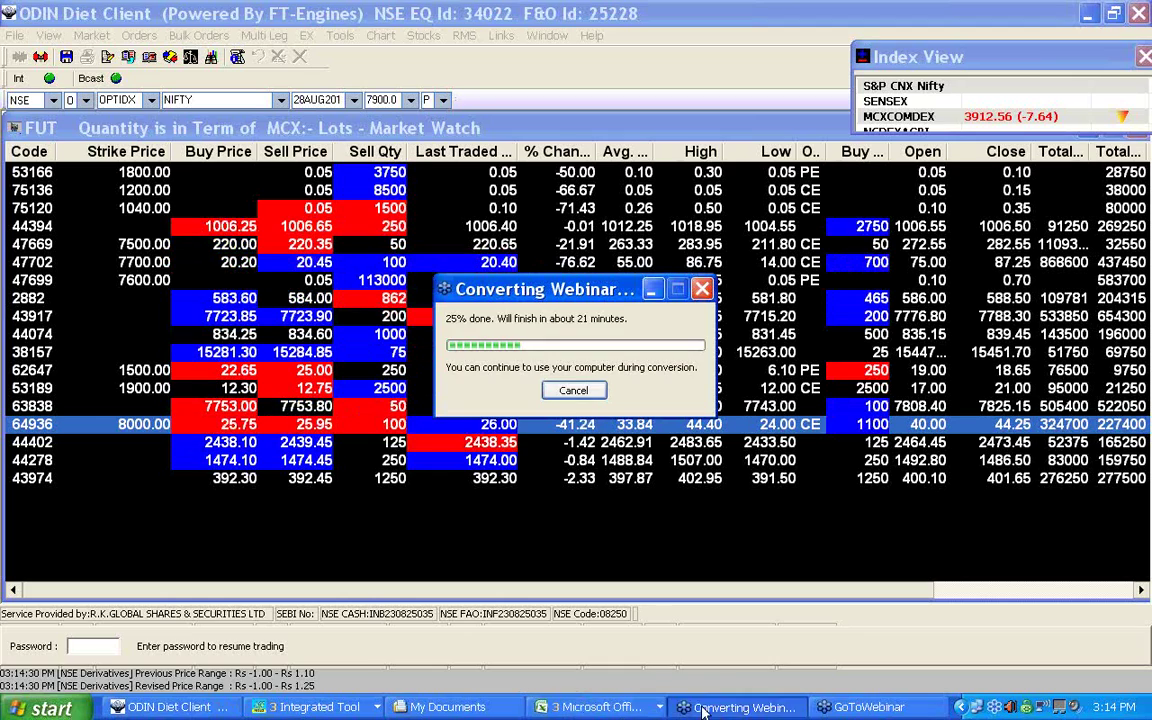
pyautogui.click(315, 707)
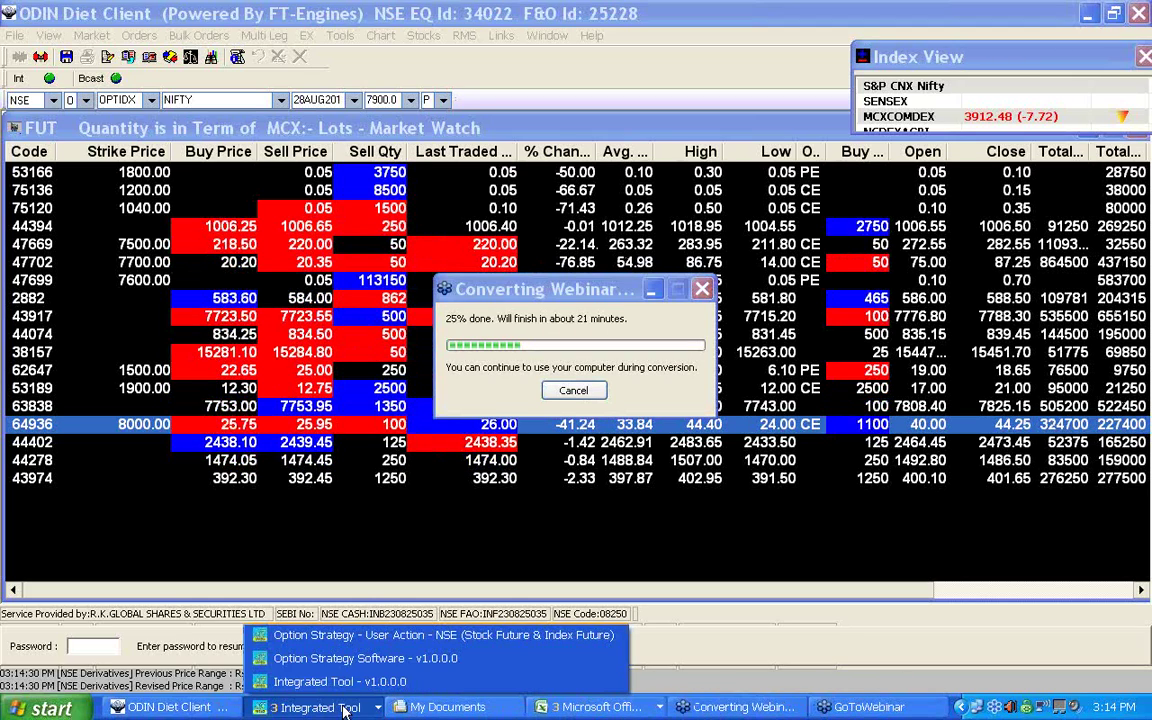
pyautogui.click(355, 636)
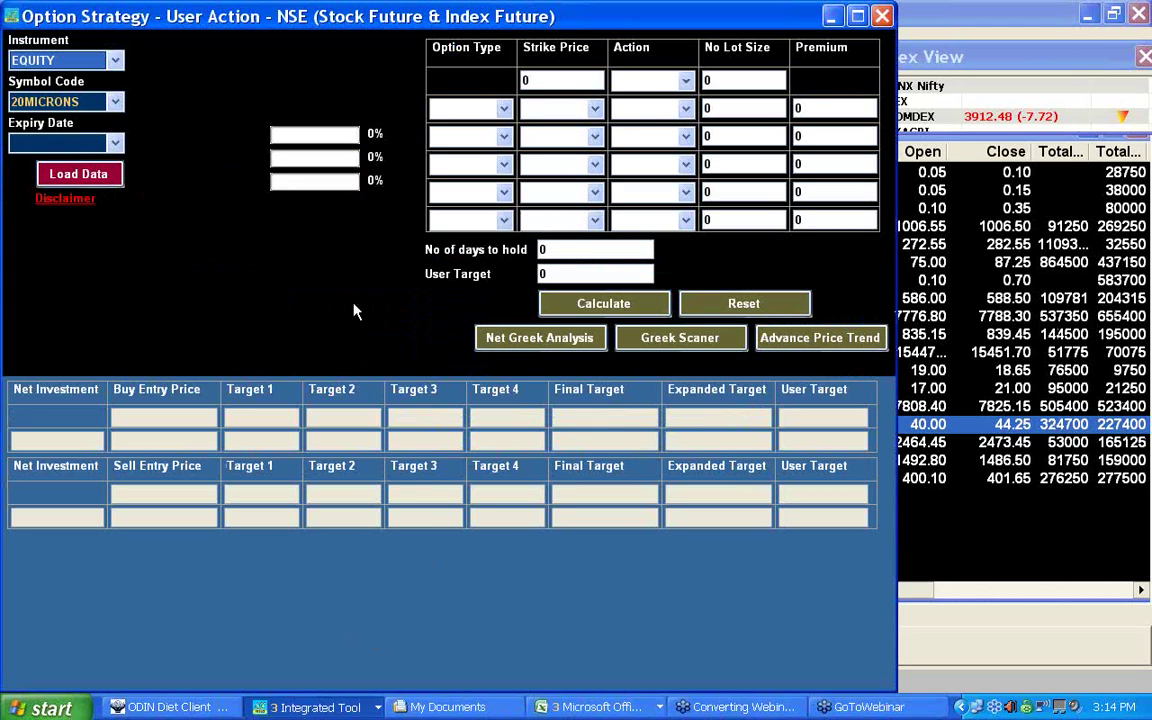
# Step: Select INDEX FUTURE, NIFTY and the 28AUG2014 expiry, then load the data
pyautogui.click(112, 62)
pyautogui.click(81, 104)
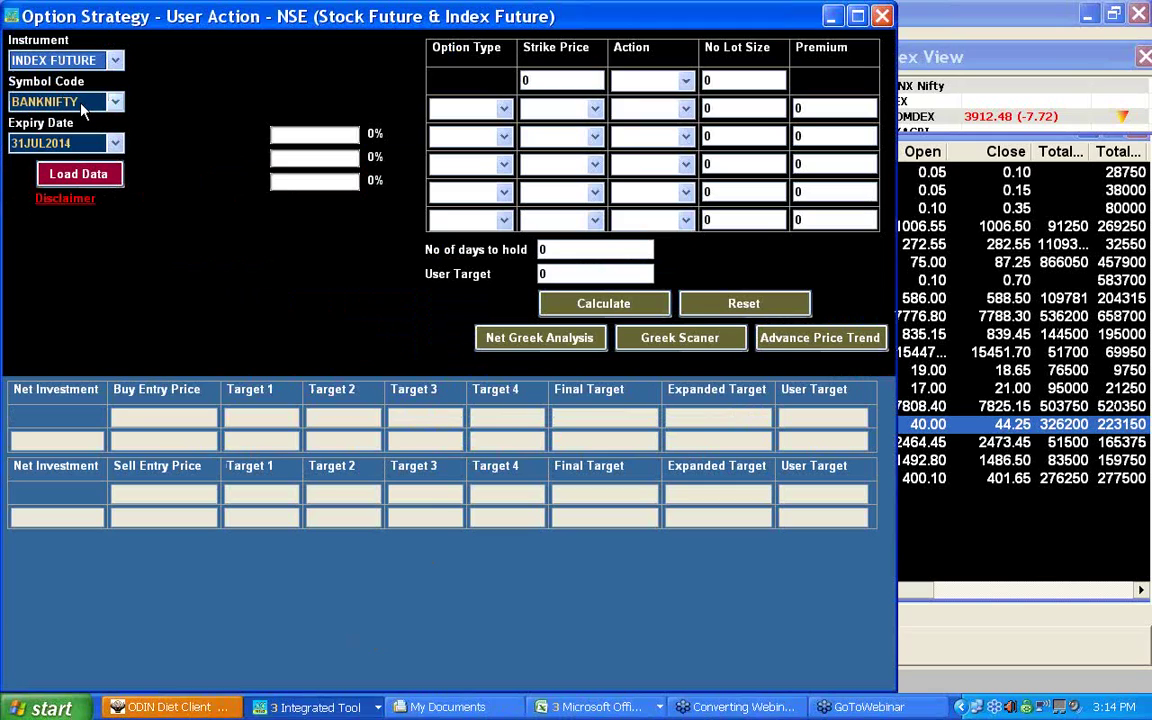
pyautogui.click(100, 102)
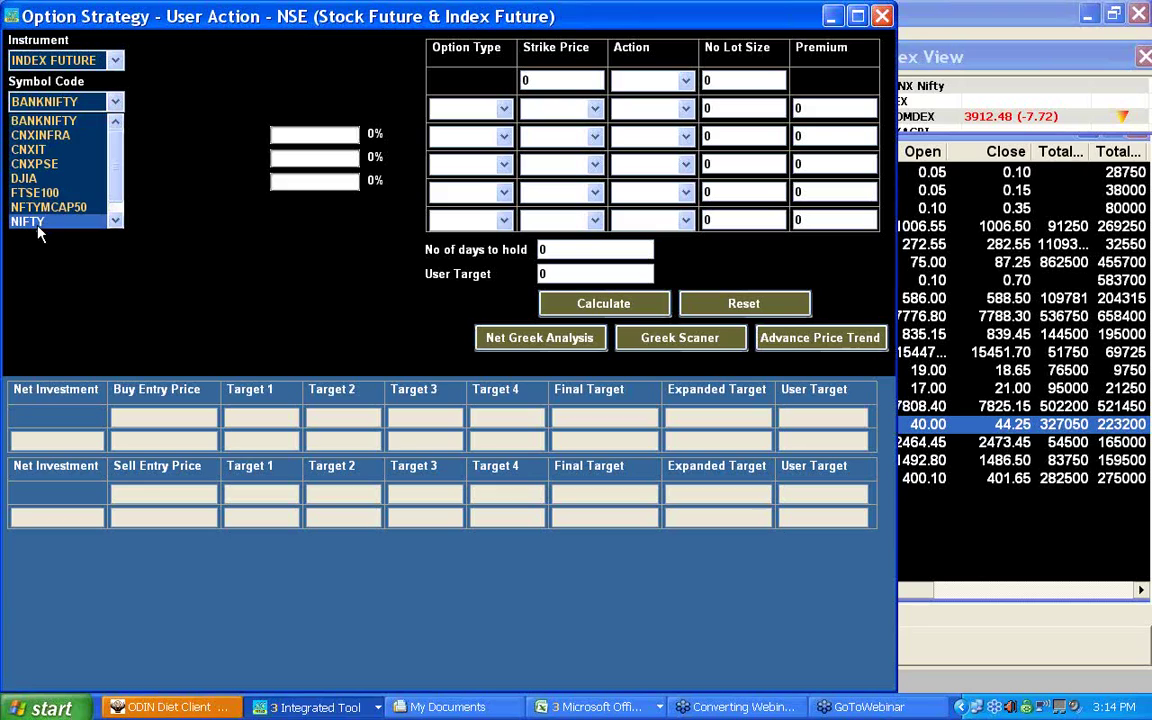
pyautogui.click(38, 223)
pyautogui.click(108, 146)
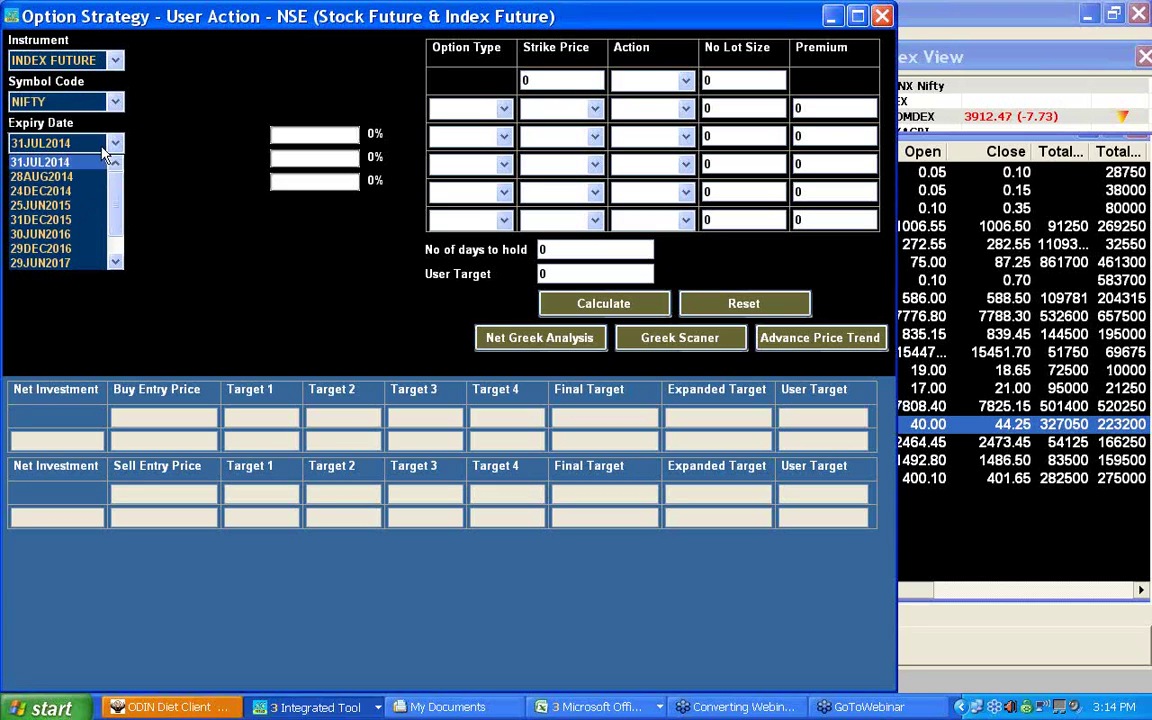
pyautogui.click(70, 177)
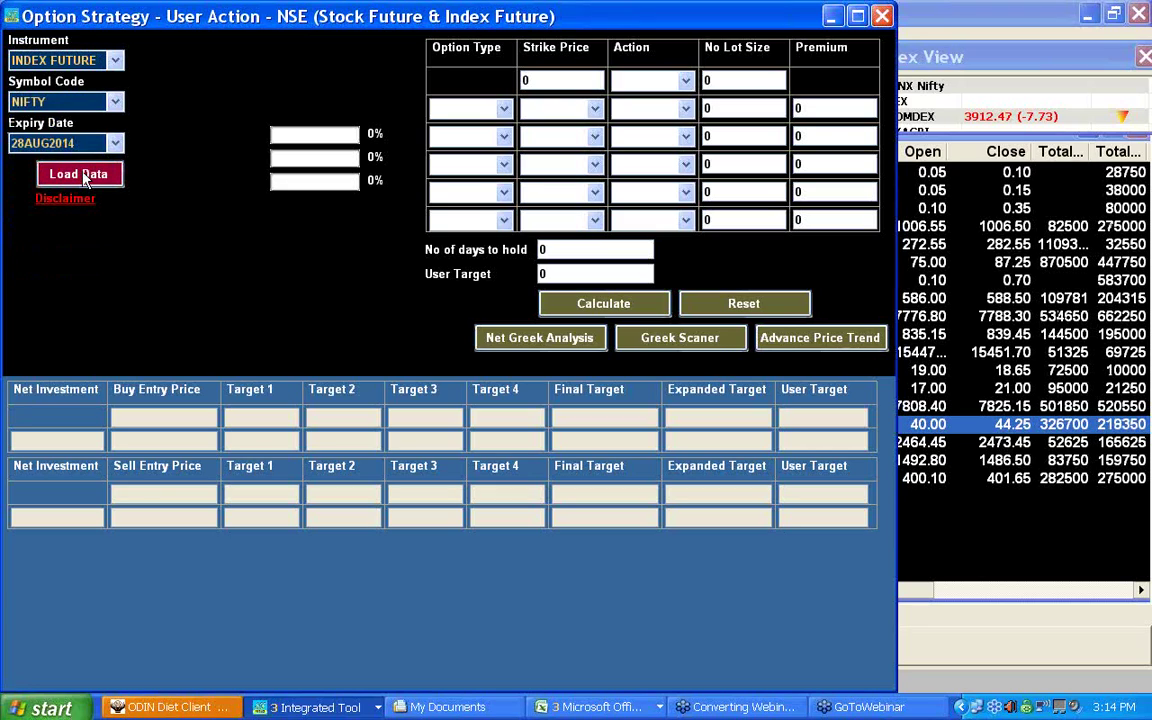
pyautogui.click(84, 176)
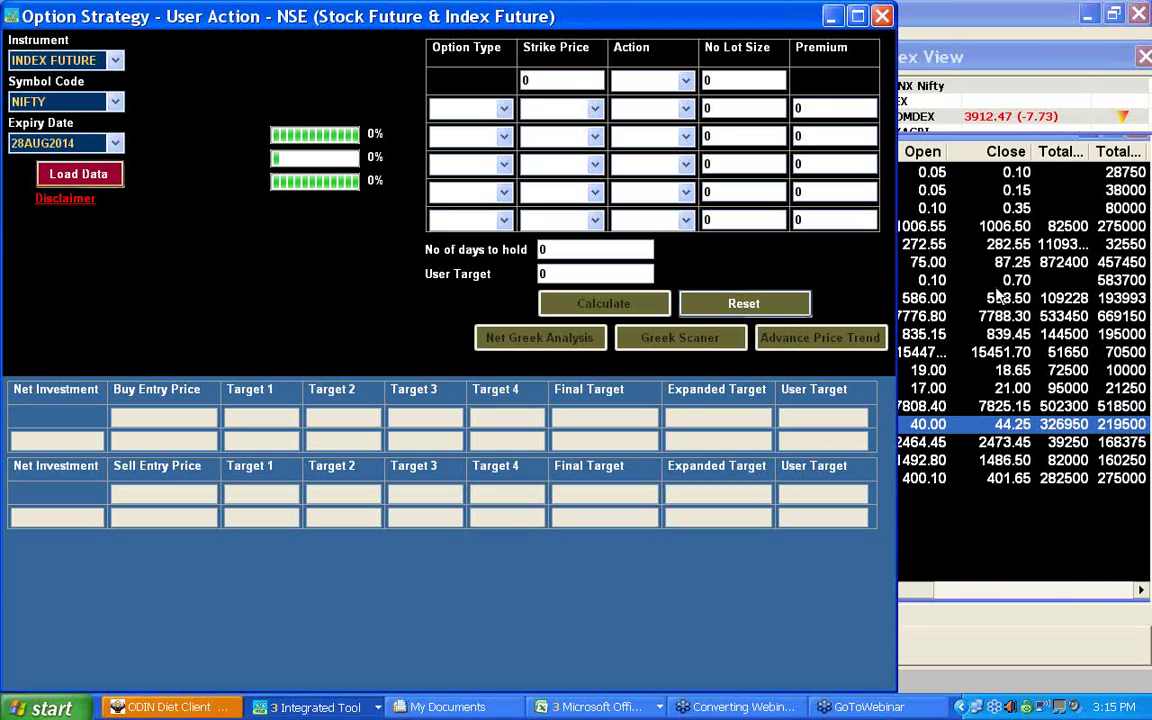
pyautogui.moveTo(185, 321); pyautogui.dragTo(280, 345)
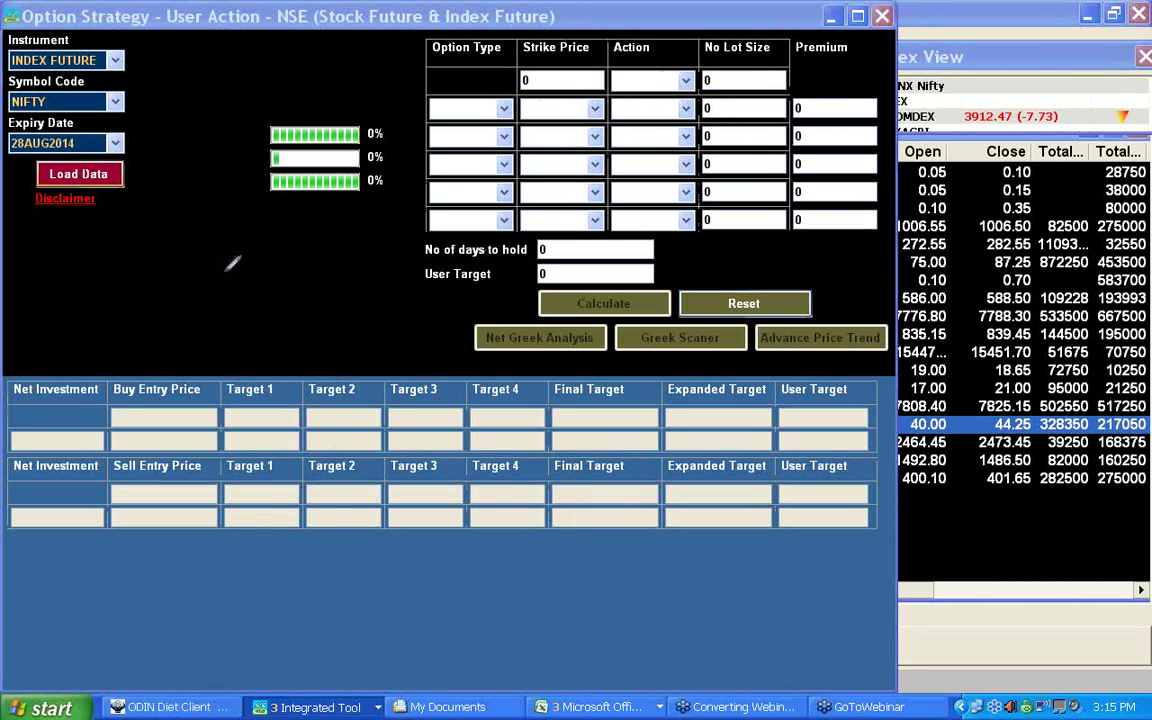